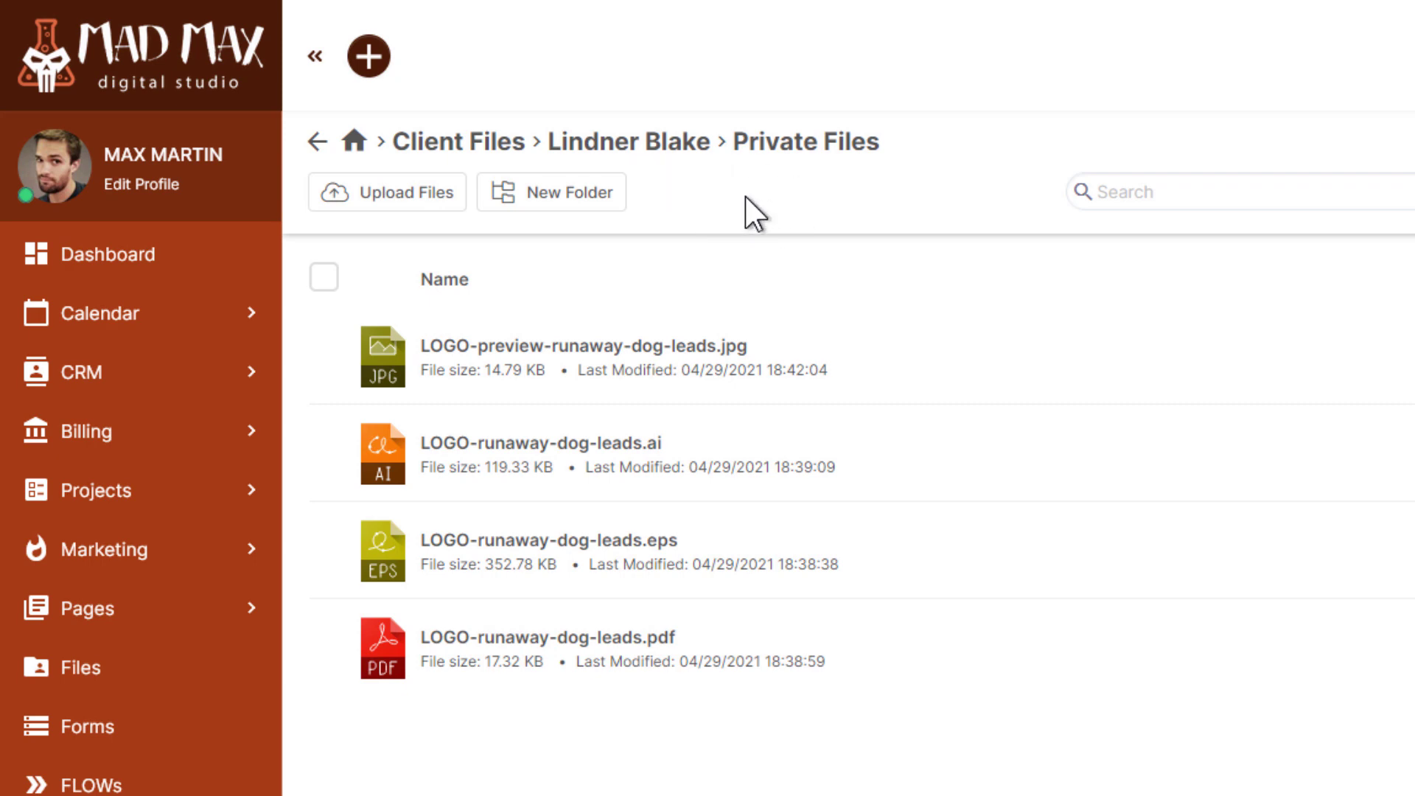
Create a new file transfer package titled 'Vector files for Runaway'
left_click(360, 148)
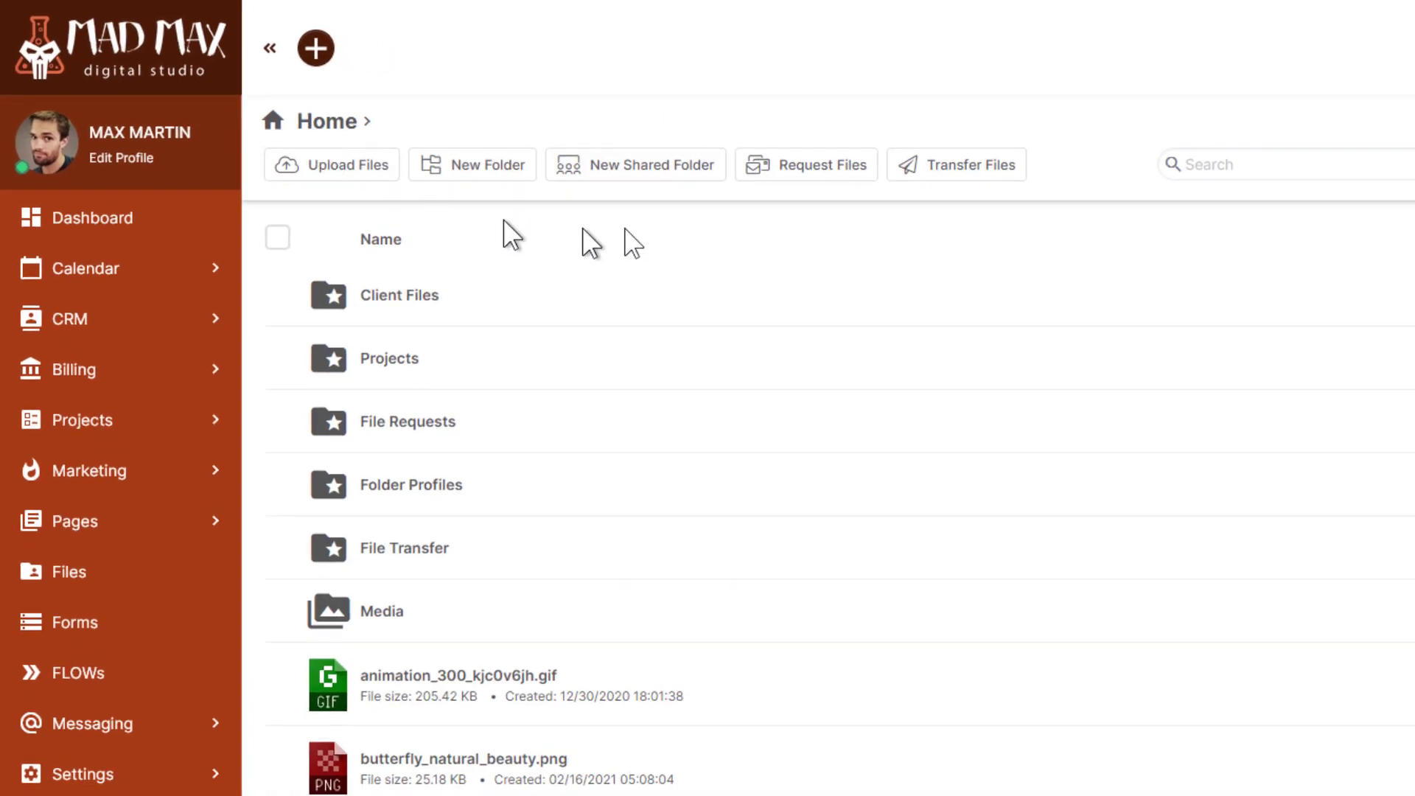
left_click(914, 177)
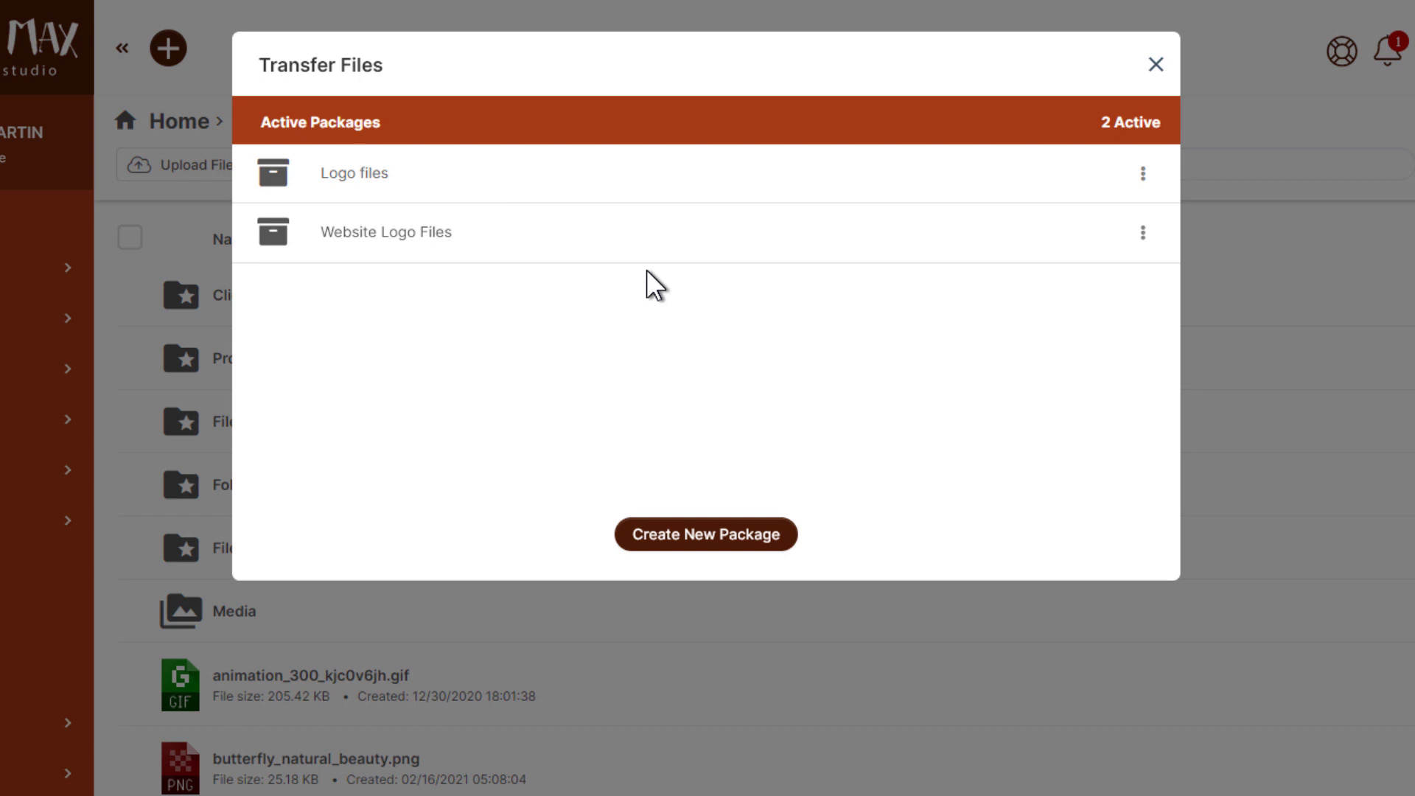
left_click(671, 533)
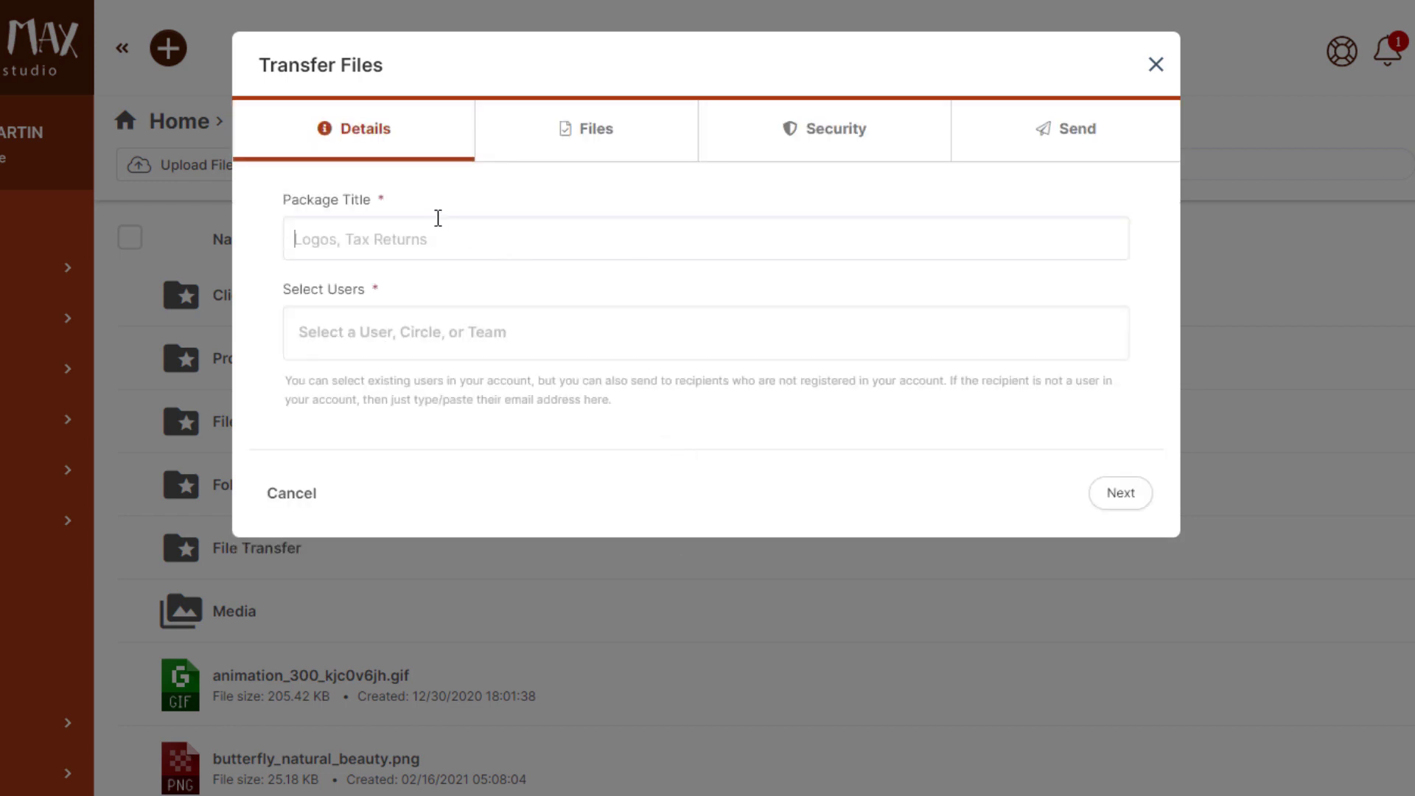
type("Vector files for Runaway")
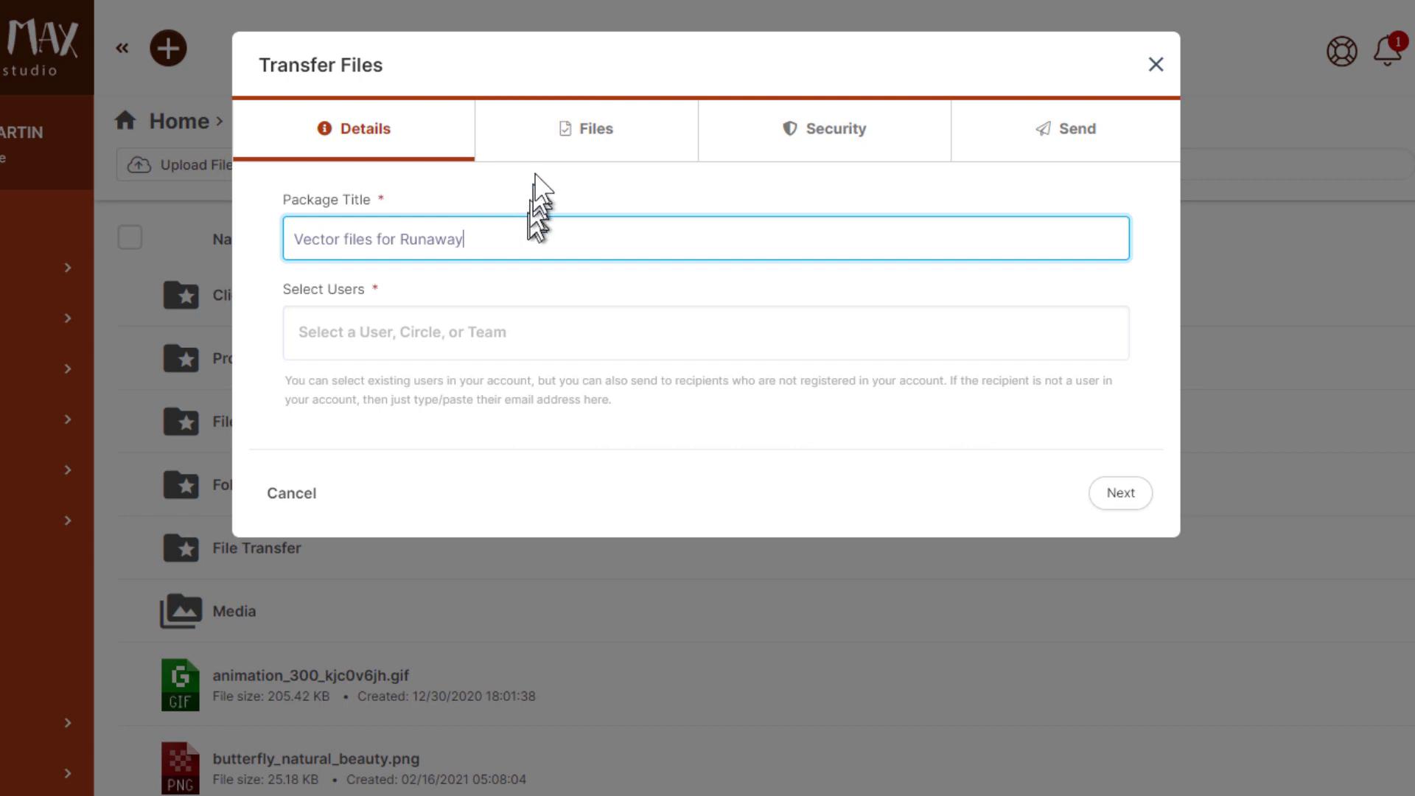
Add the Runaway Dog Leads client and the sign shop's e-mail address as recipients
left_click(373, 332)
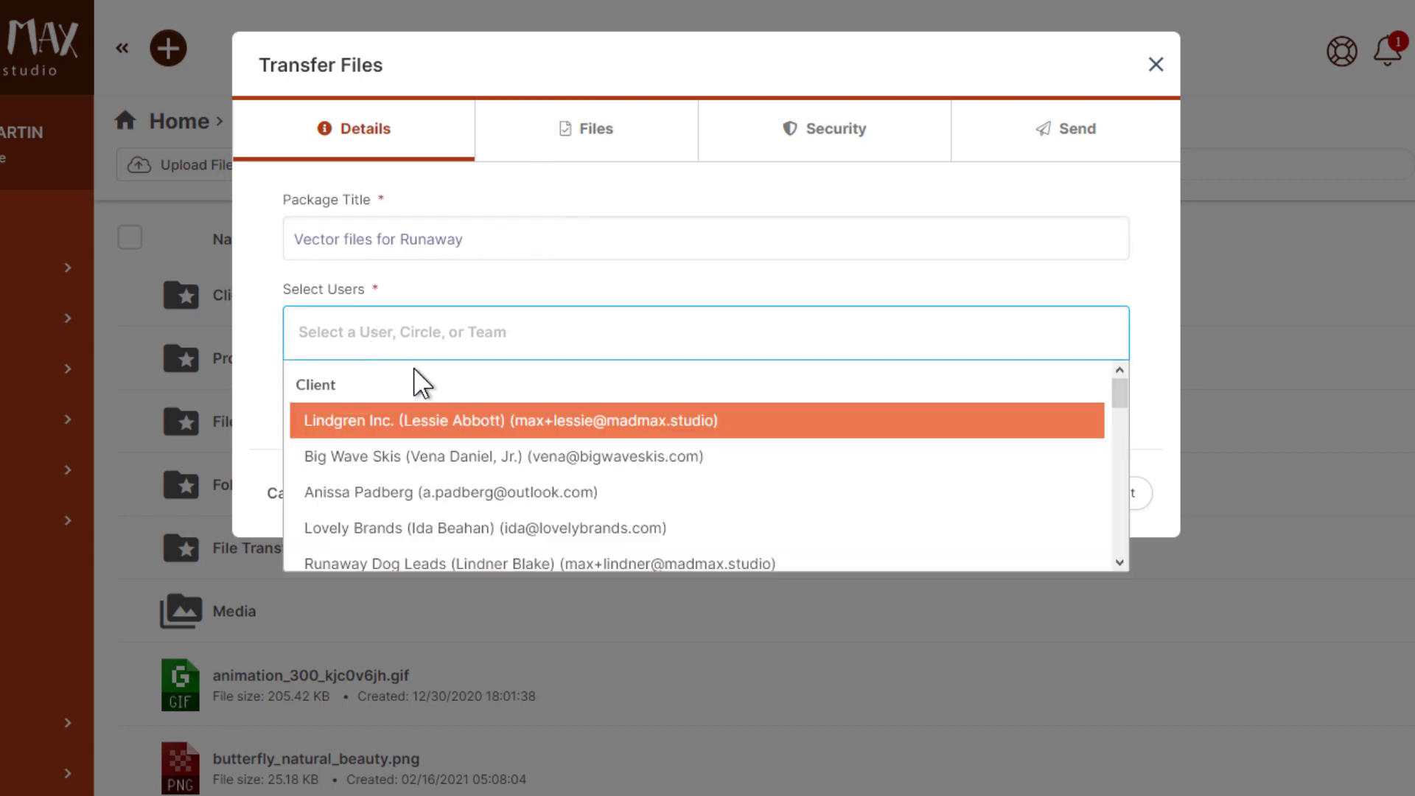
scroll(402, 458, "down", 2)
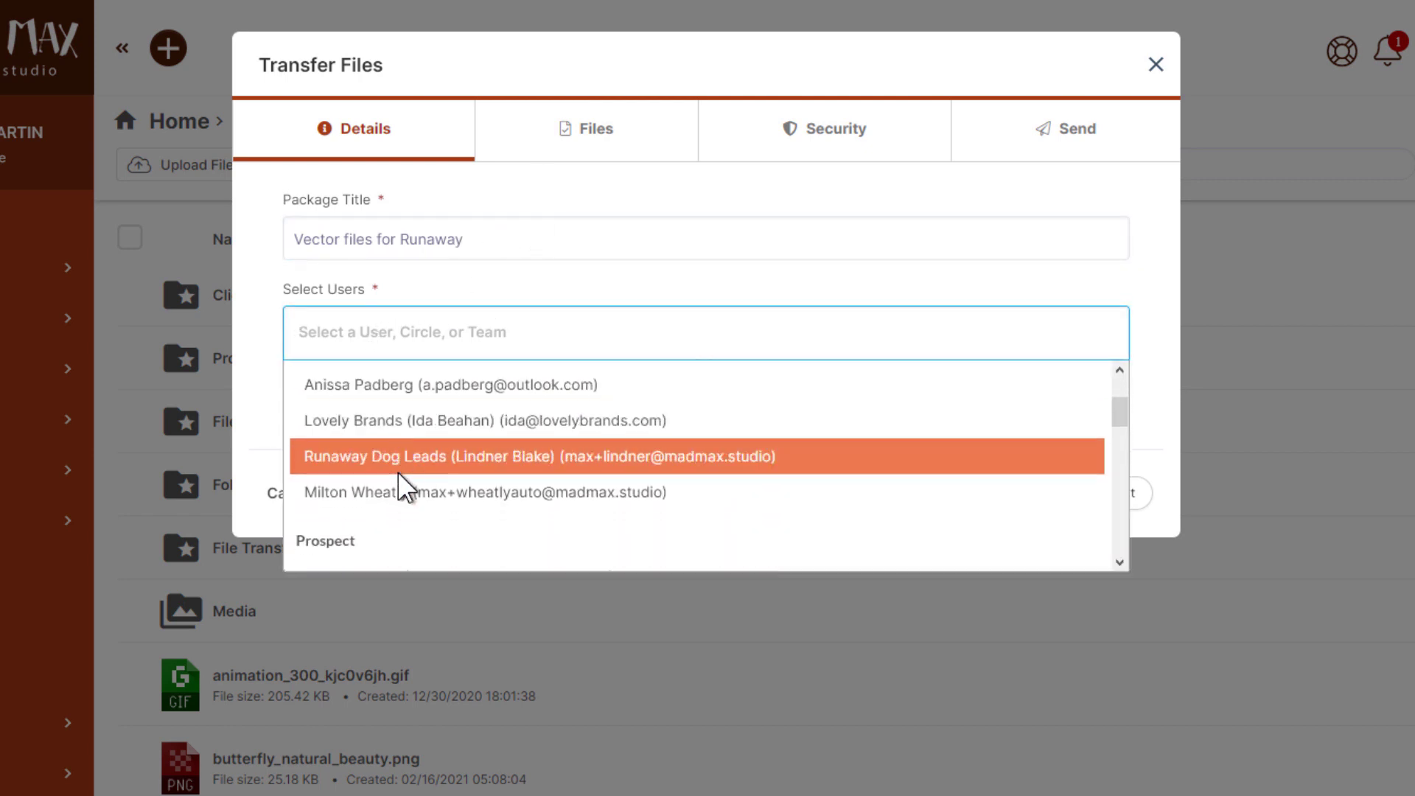
left_click(396, 459)
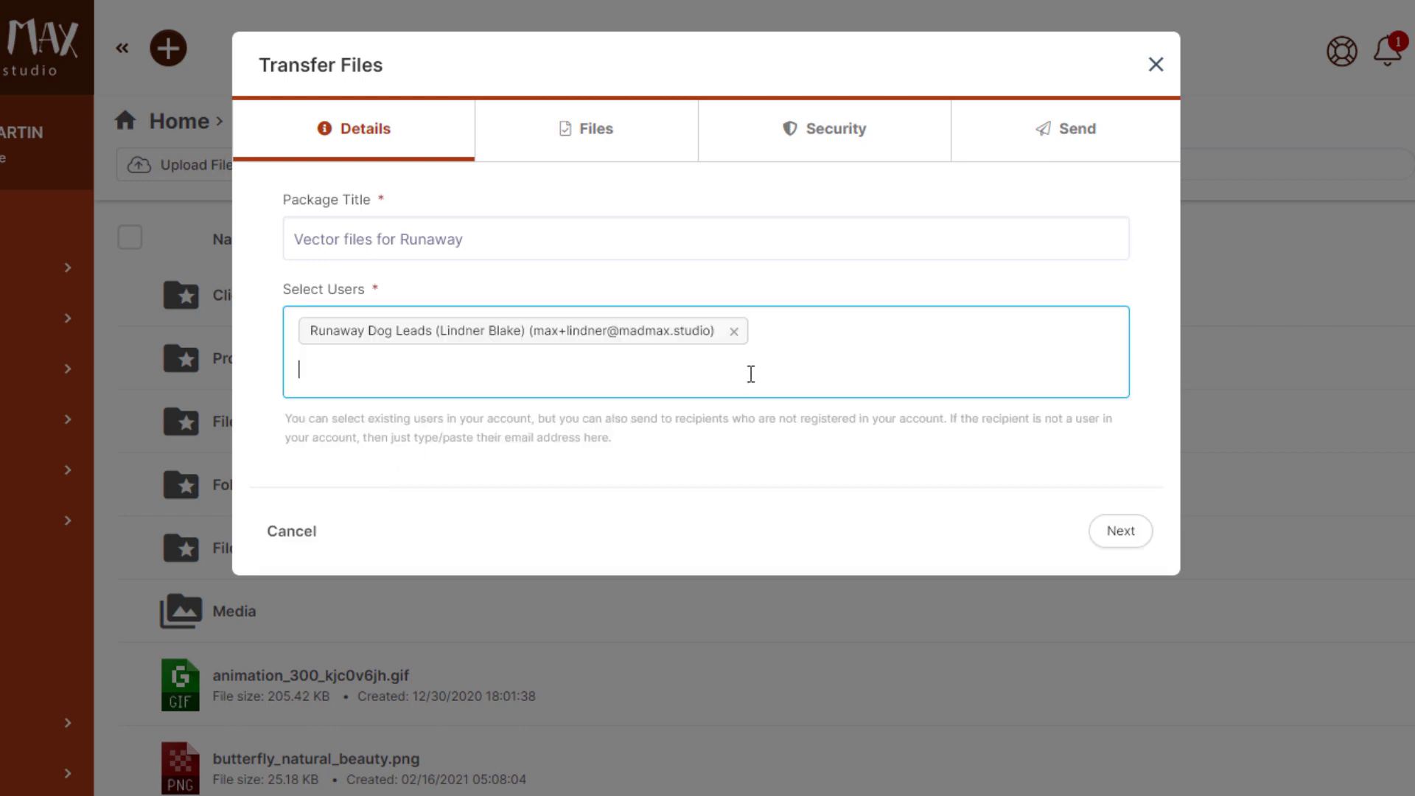
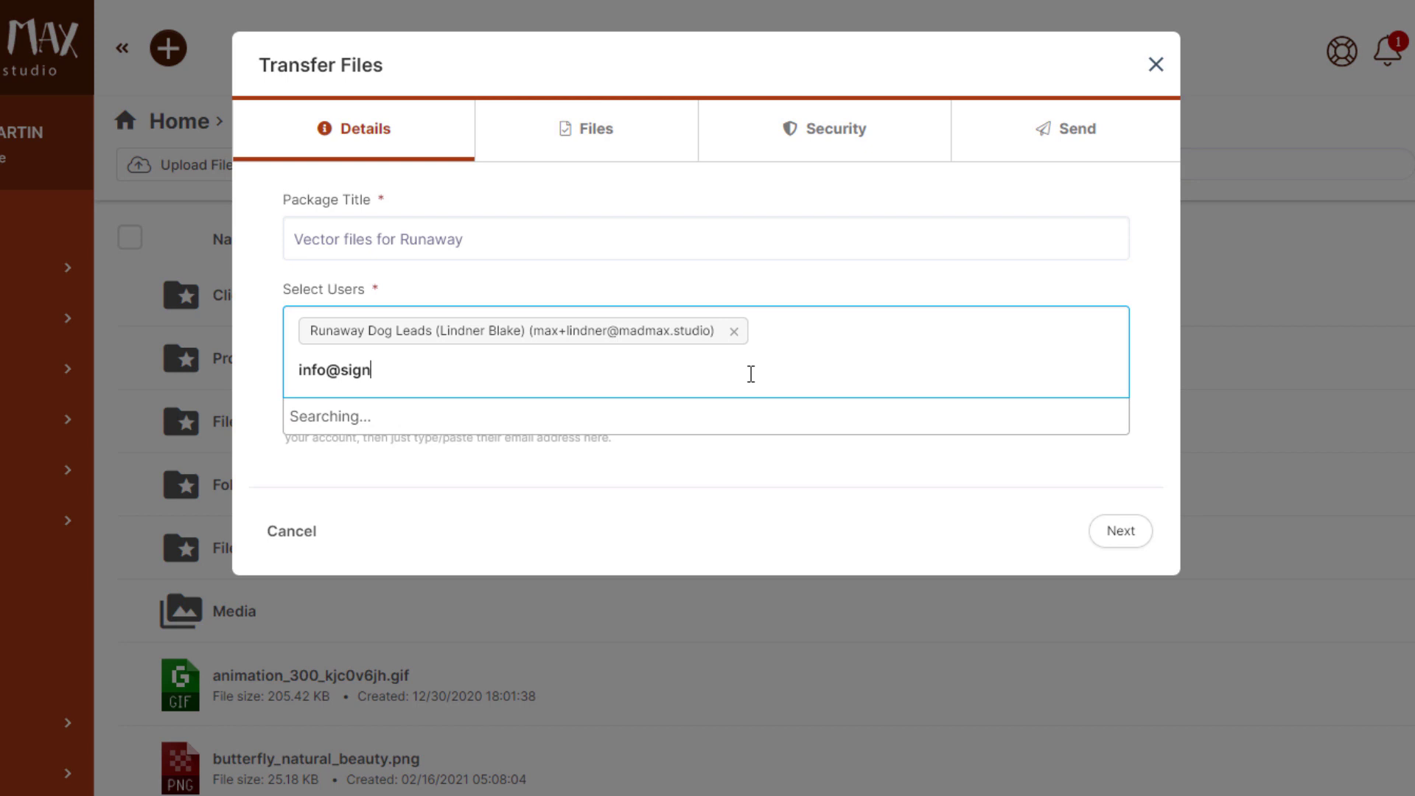
left_click(418, 419)
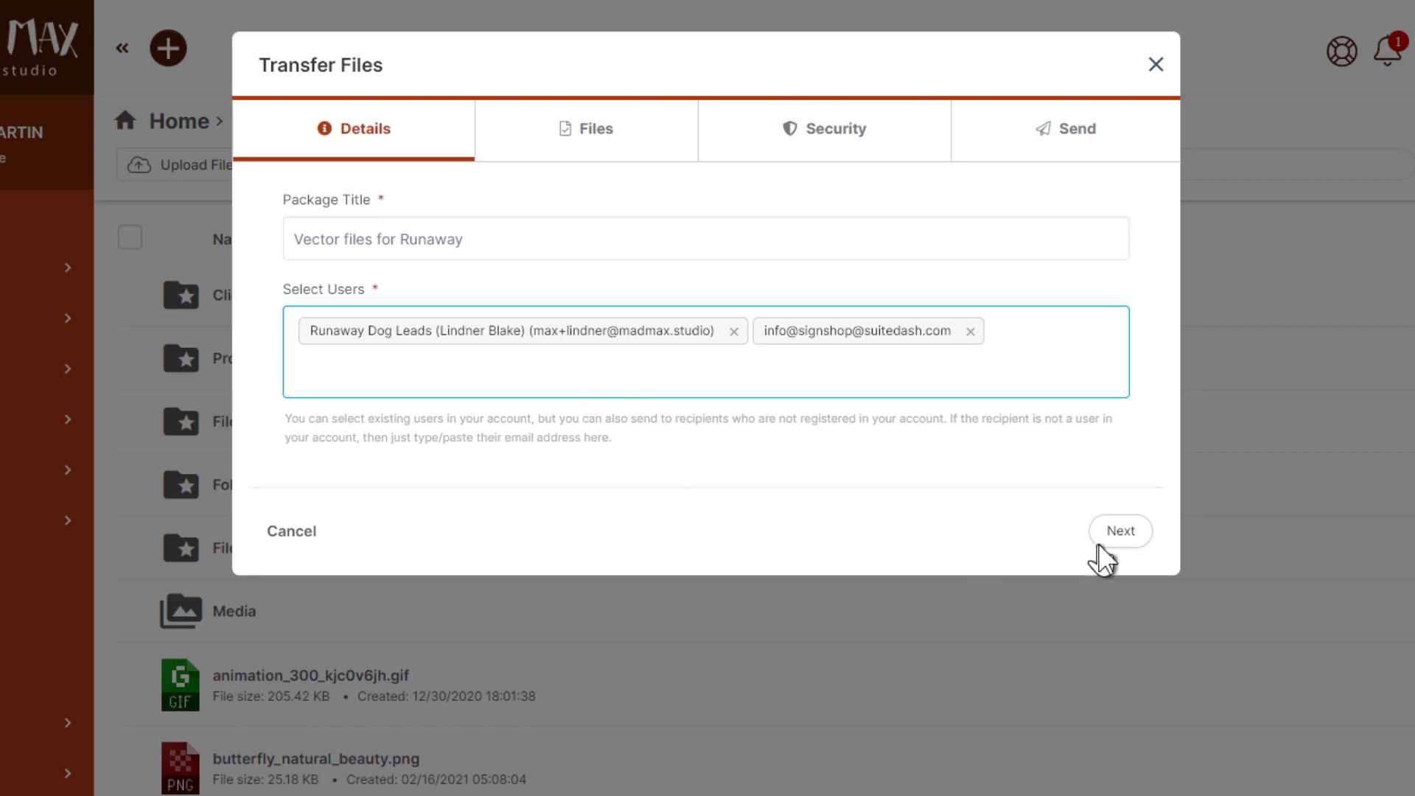
Browse portal files to Client Files > Runaway Dog Leads > Private Files
left_click(1121, 531)
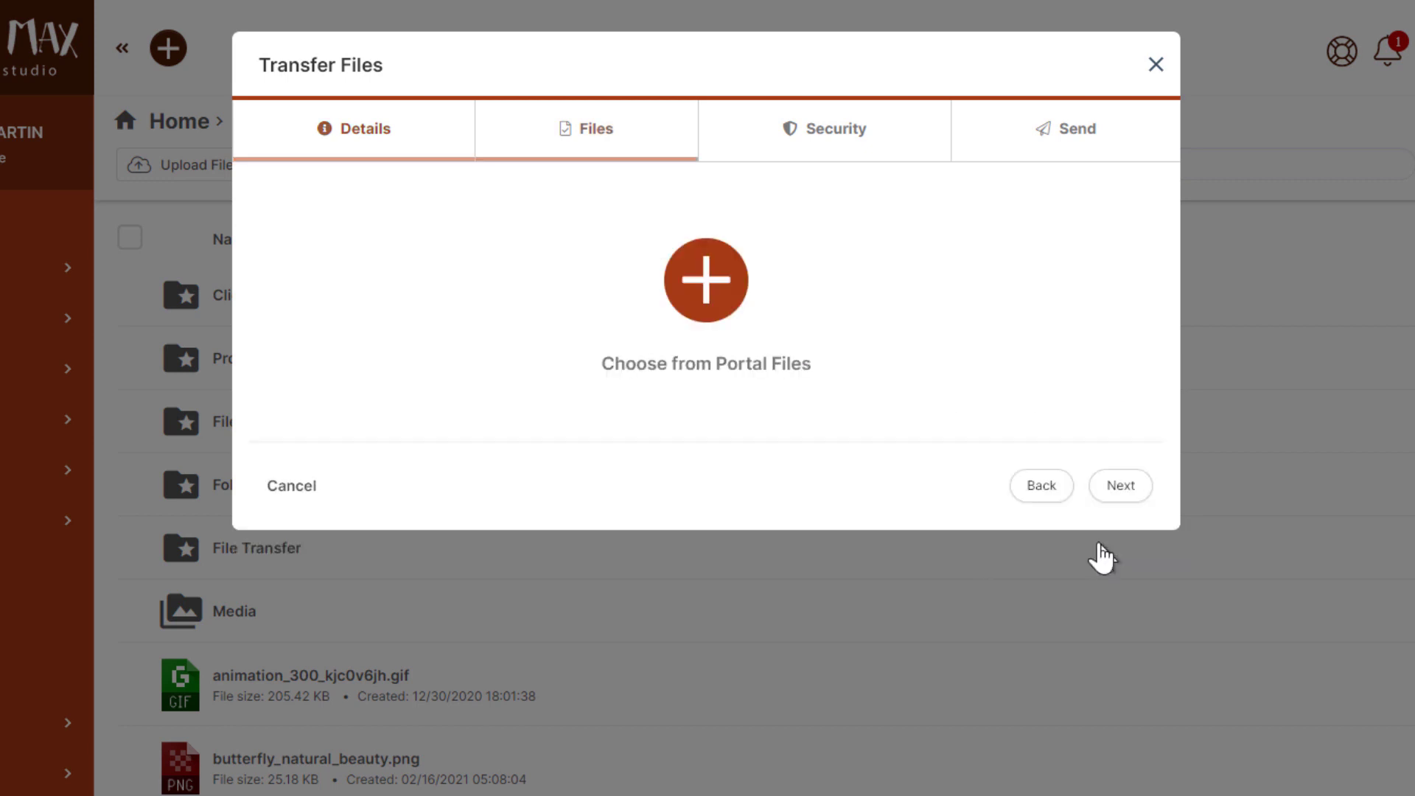
left_click(704, 284)
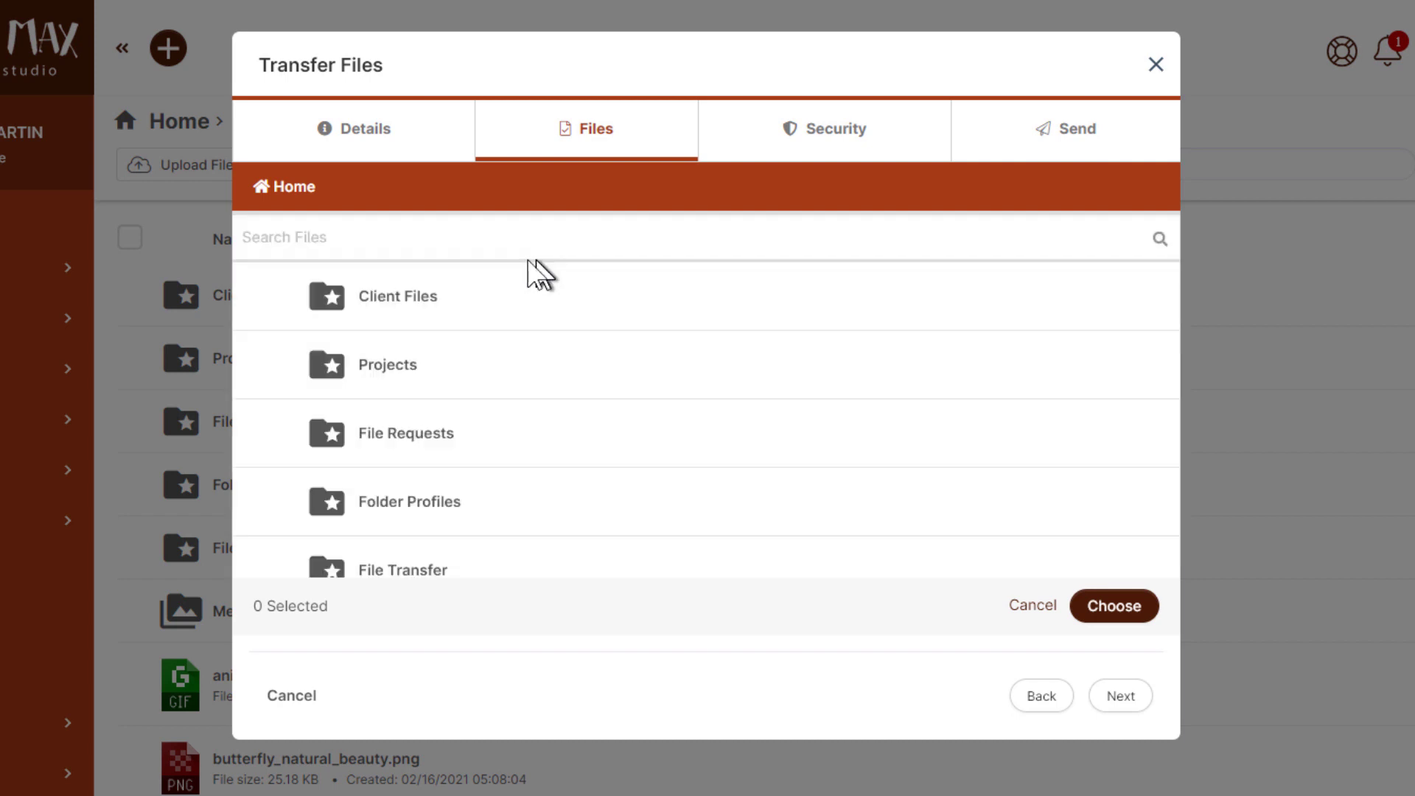
left_click(365, 297)
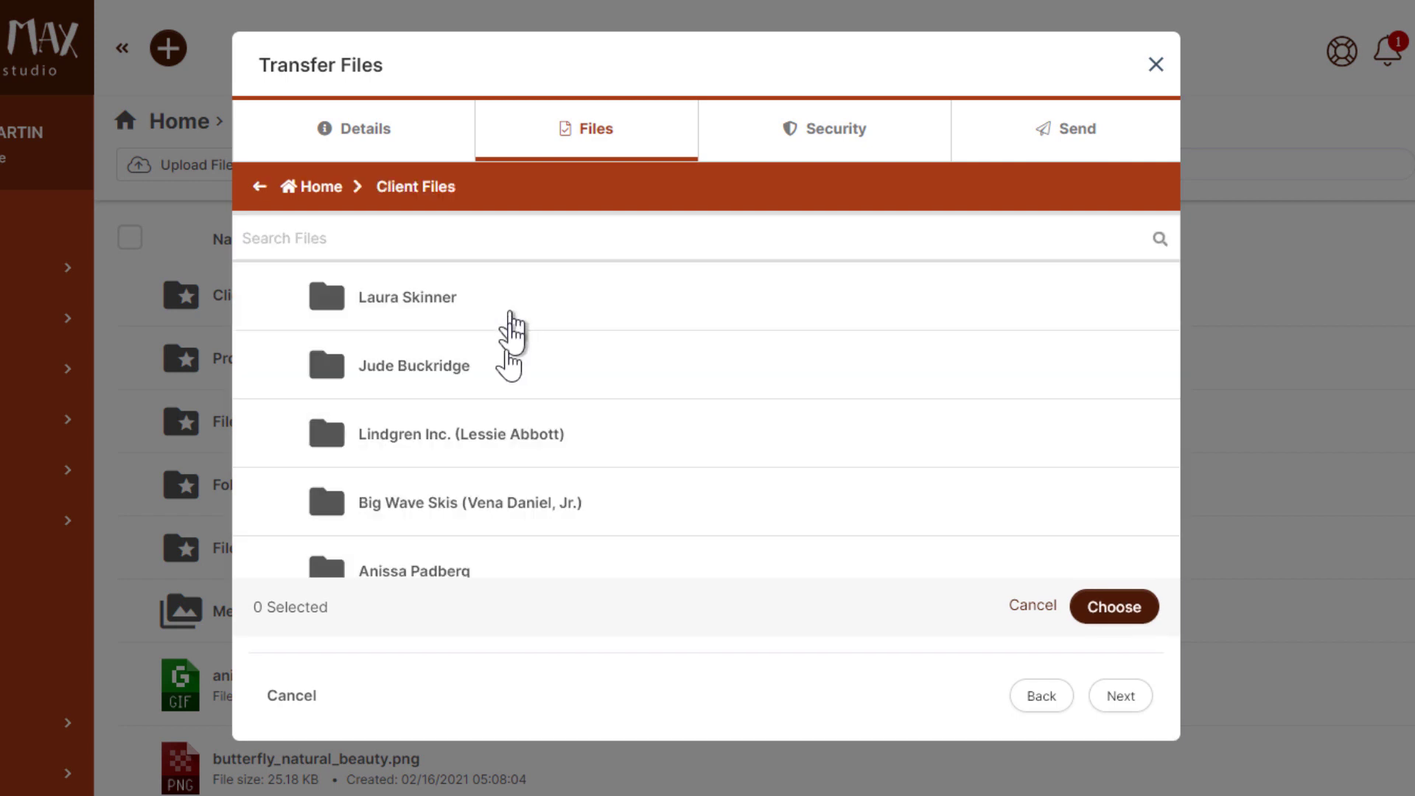
scroll(506, 368, "down", 3)
left_click(426, 494)
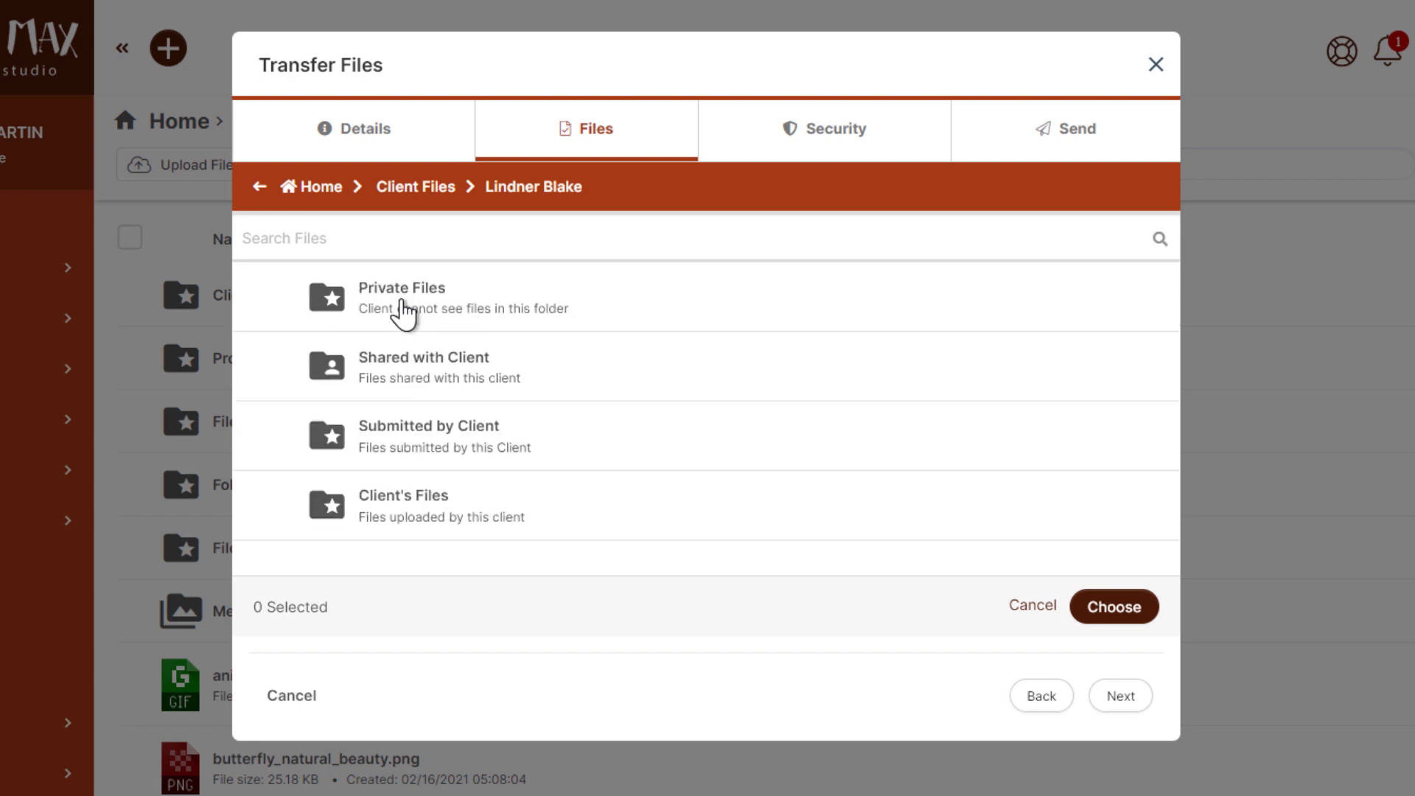
left_click(404, 310)
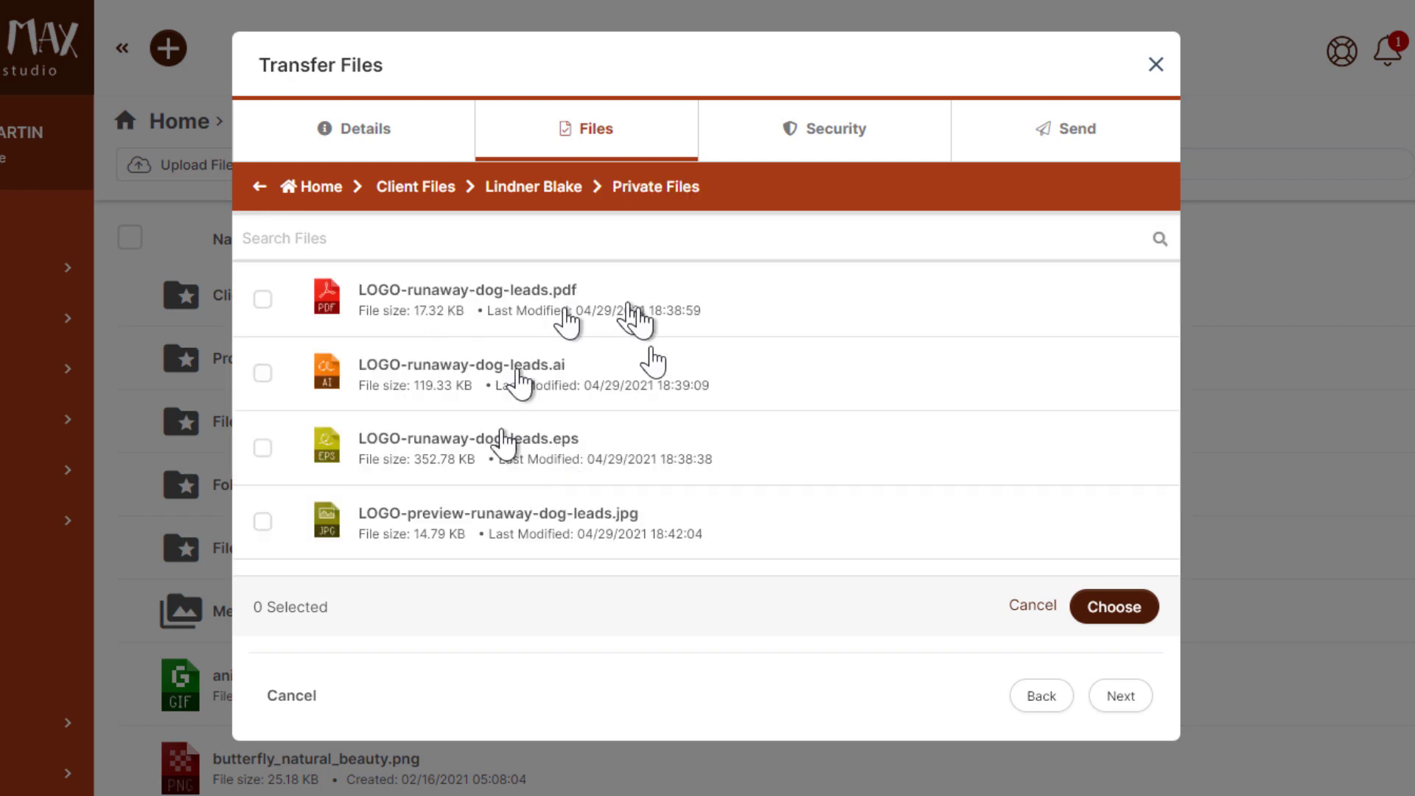
Attach the pdf, ai, eps and jpg Runaway logo files to the package
left_click(446, 328)
left_click(442, 383)
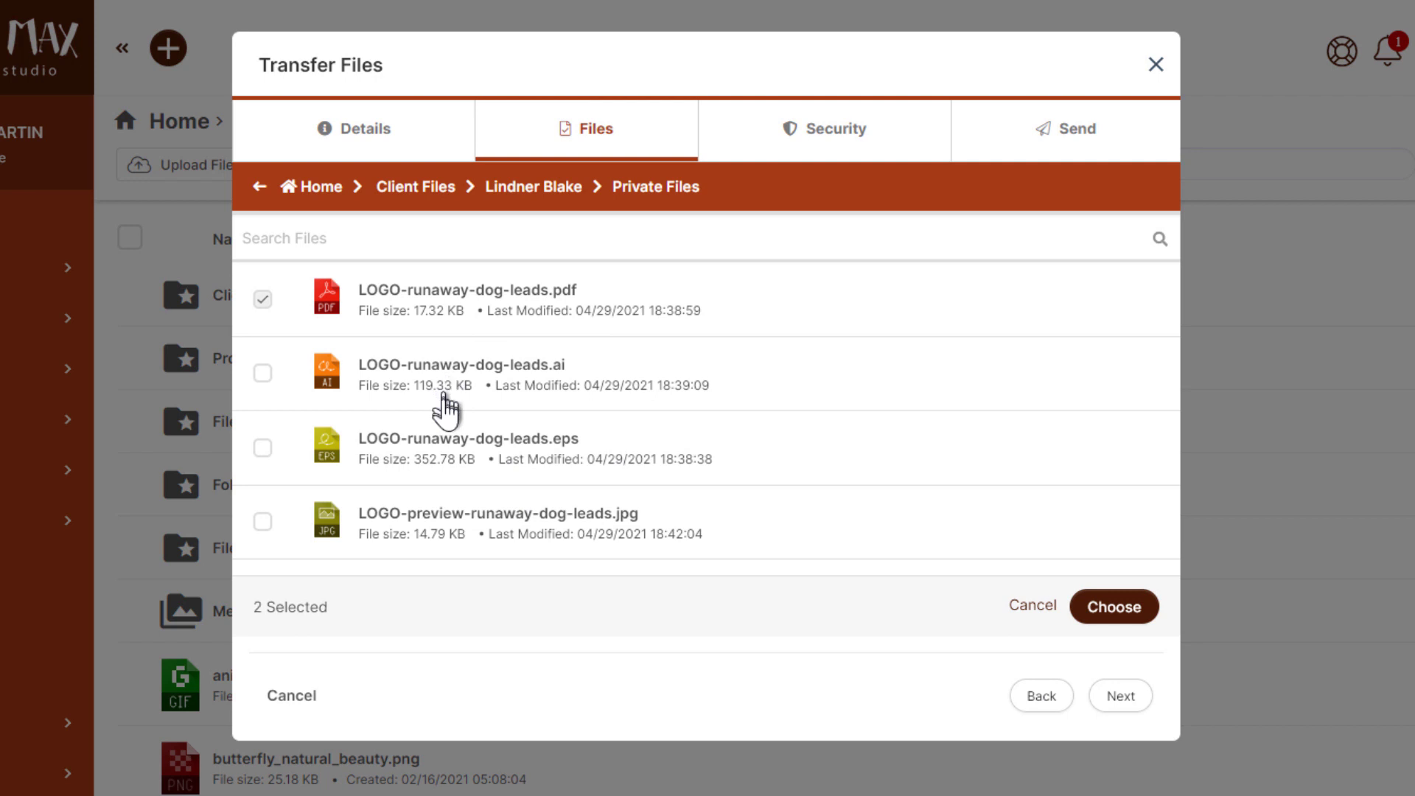
left_click(439, 465)
left_click(433, 540)
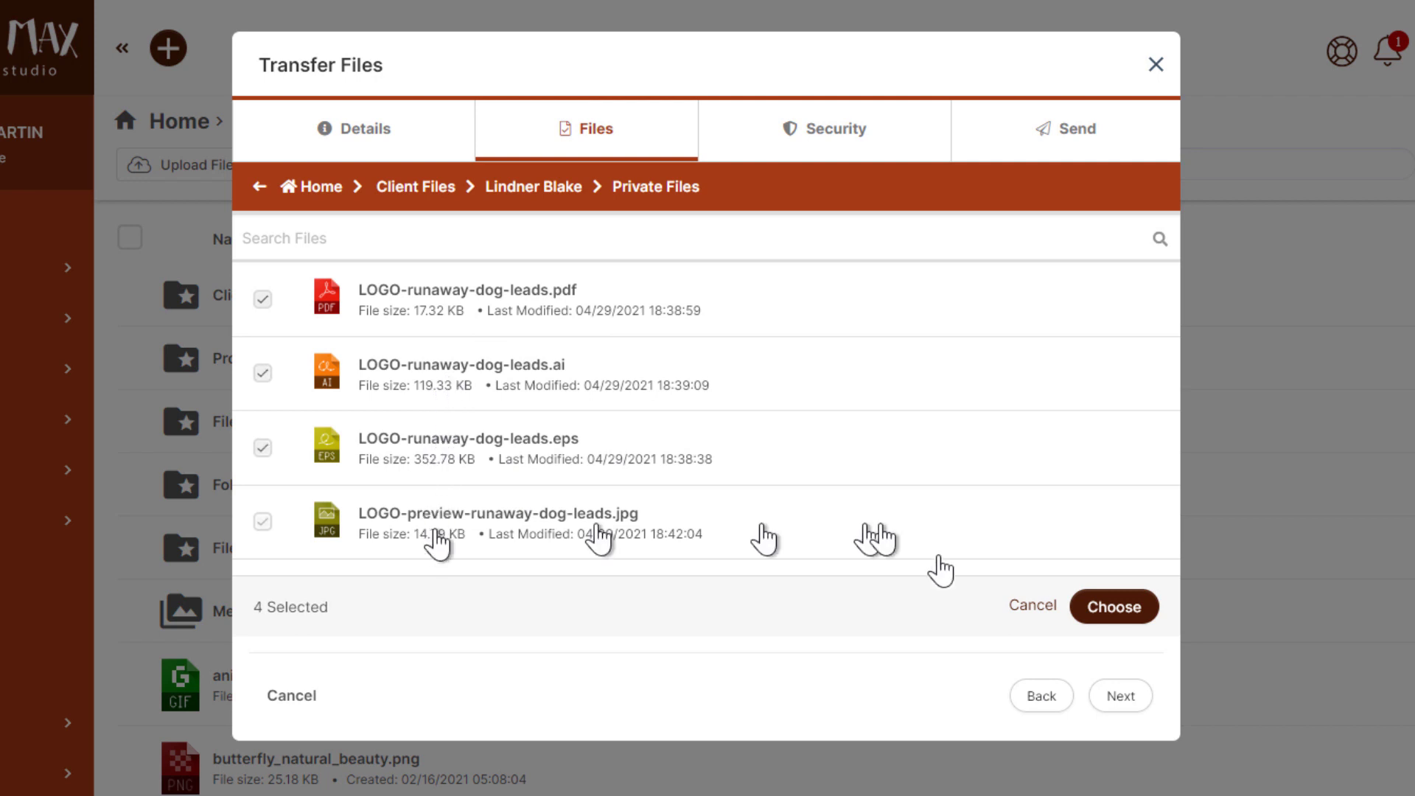
left_click(1108, 617)
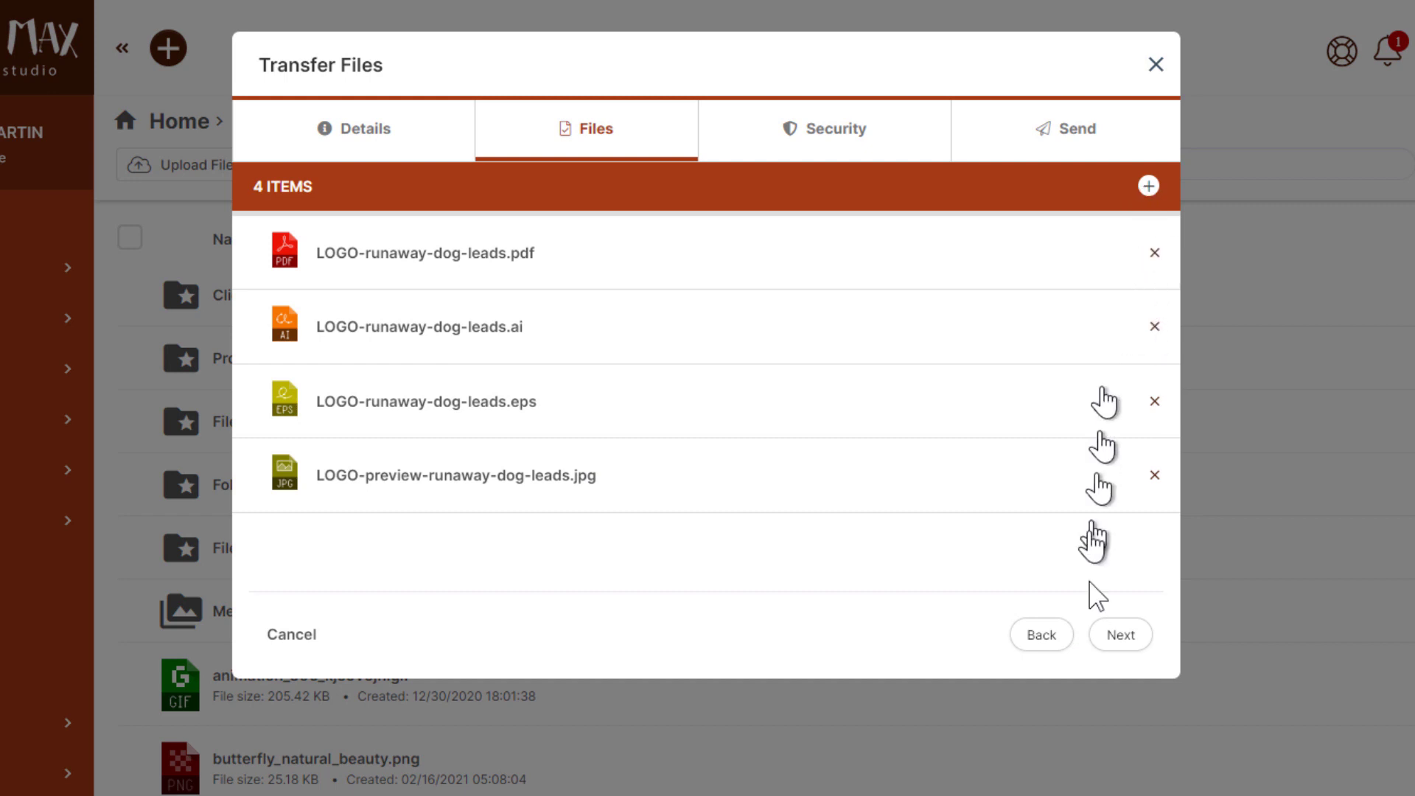
Secure the package with a password, entering the package password
left_click(1124, 637)
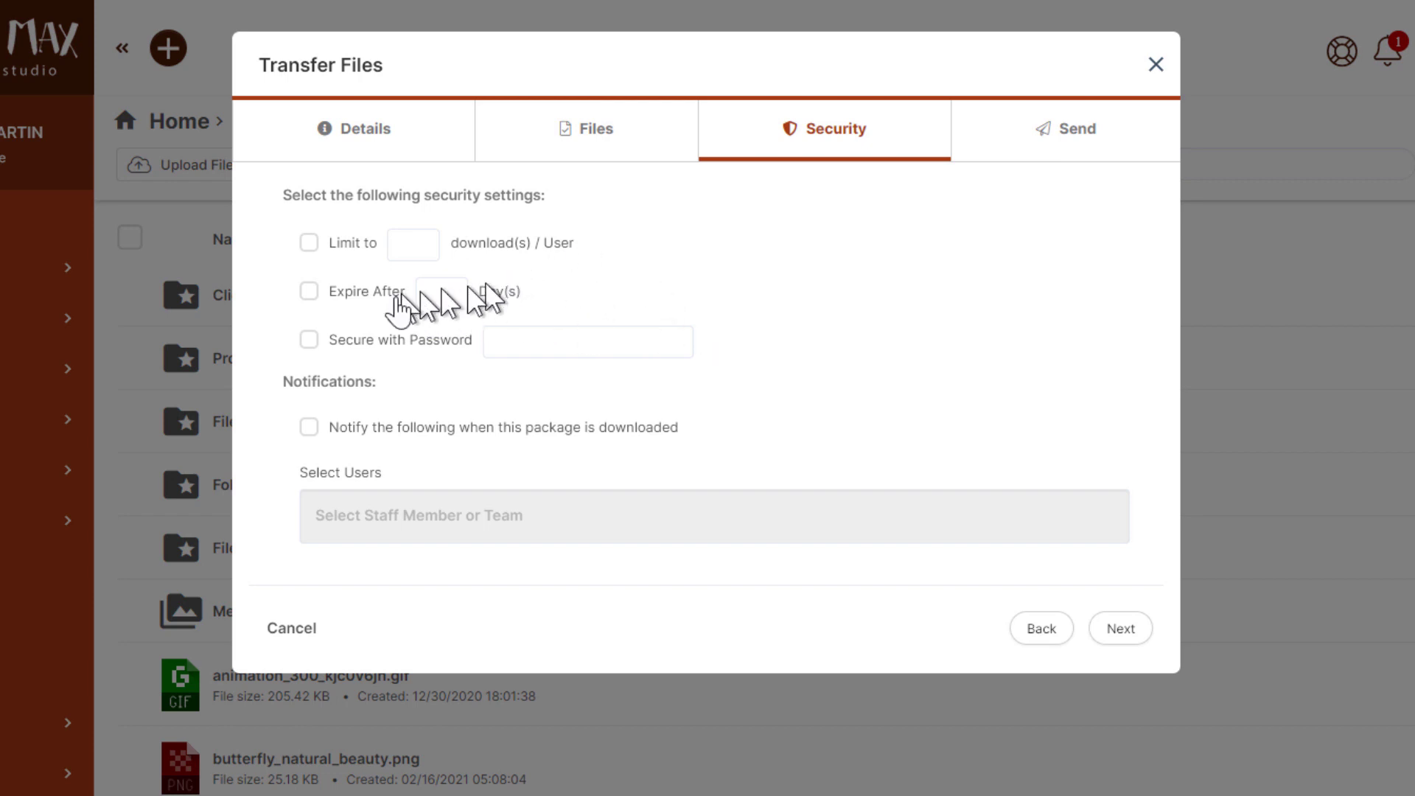
left_click(372, 341)
left_click(550, 340)
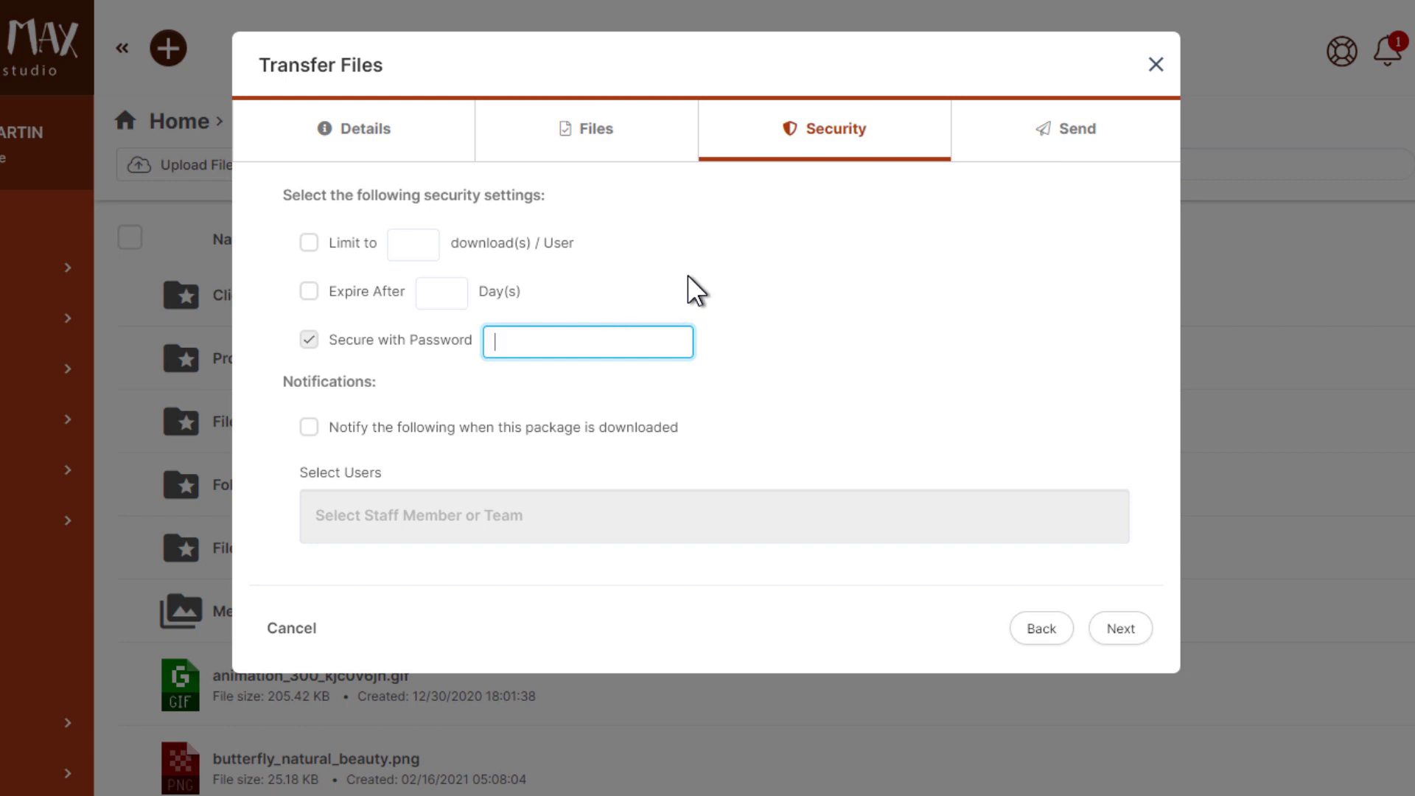
type("password")
left_click(590, 304)
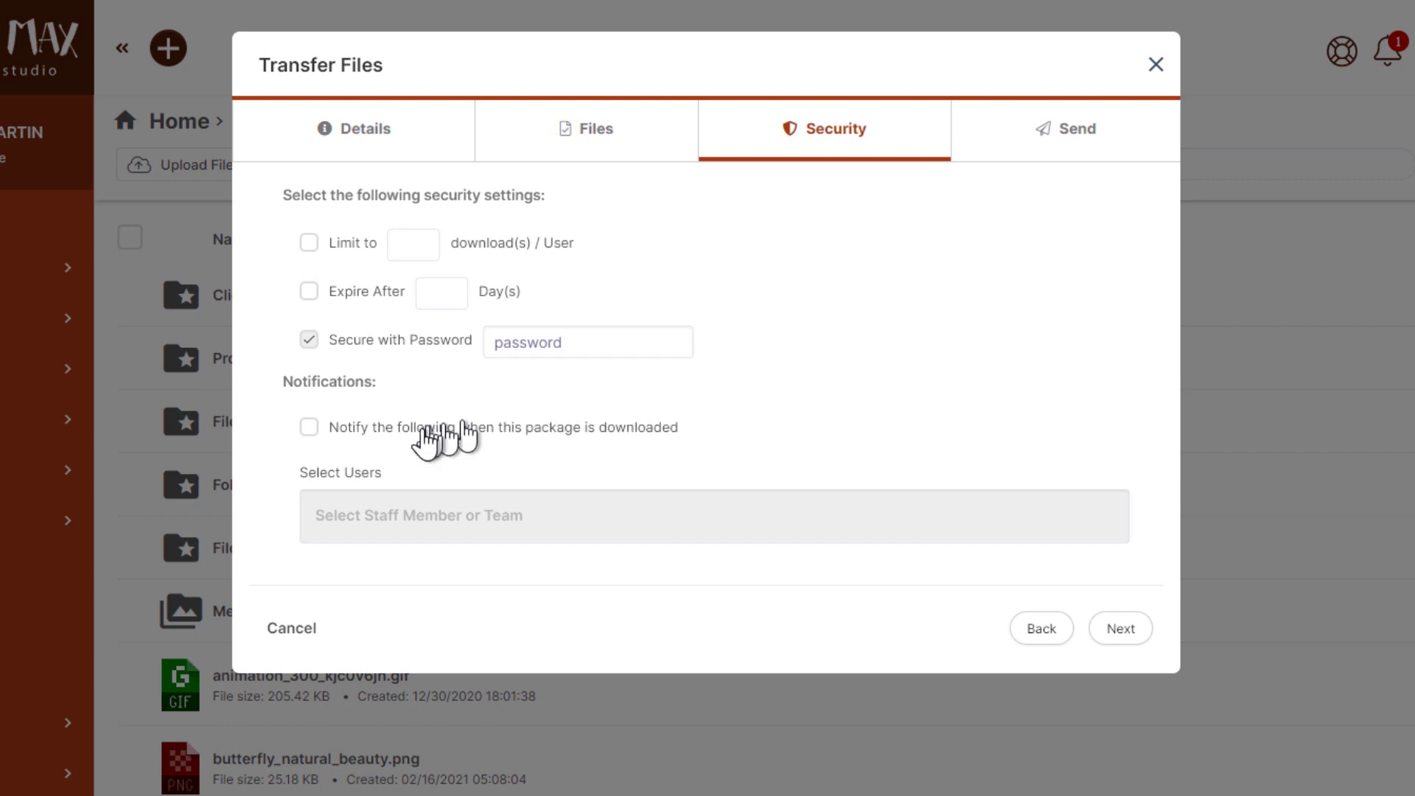
Turn on download notification and choose the super admin to be notified
left_click(398, 433)
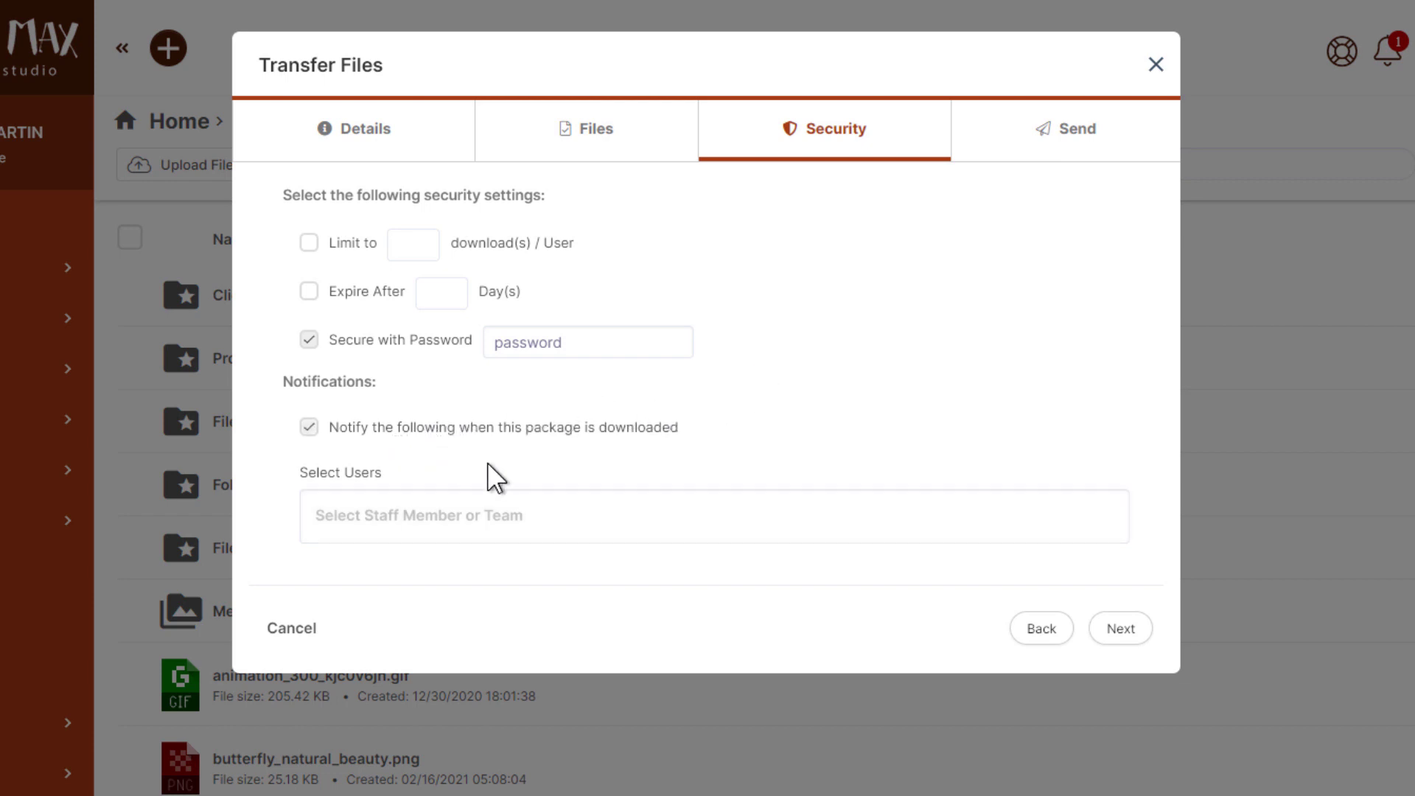
left_click(480, 516)
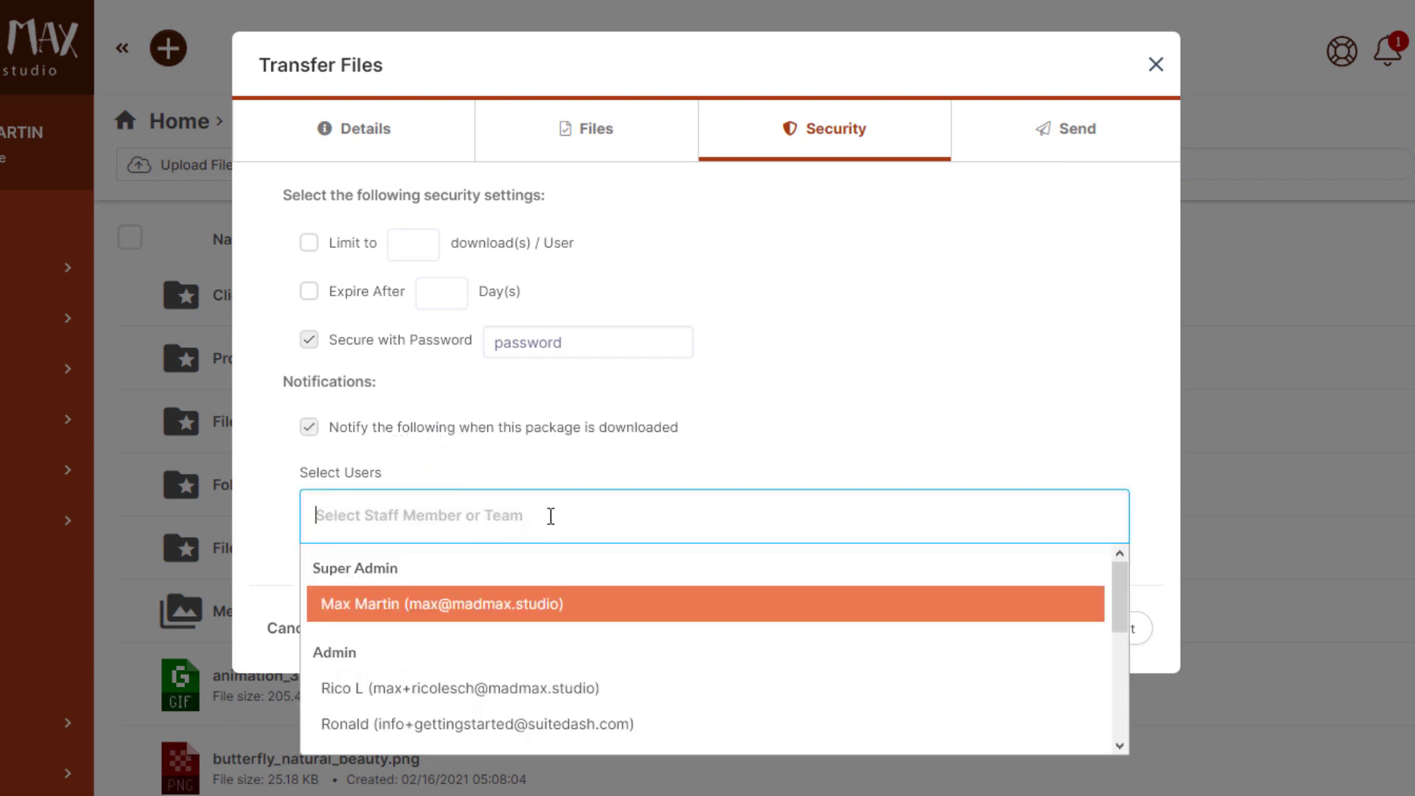
left_click(431, 593)
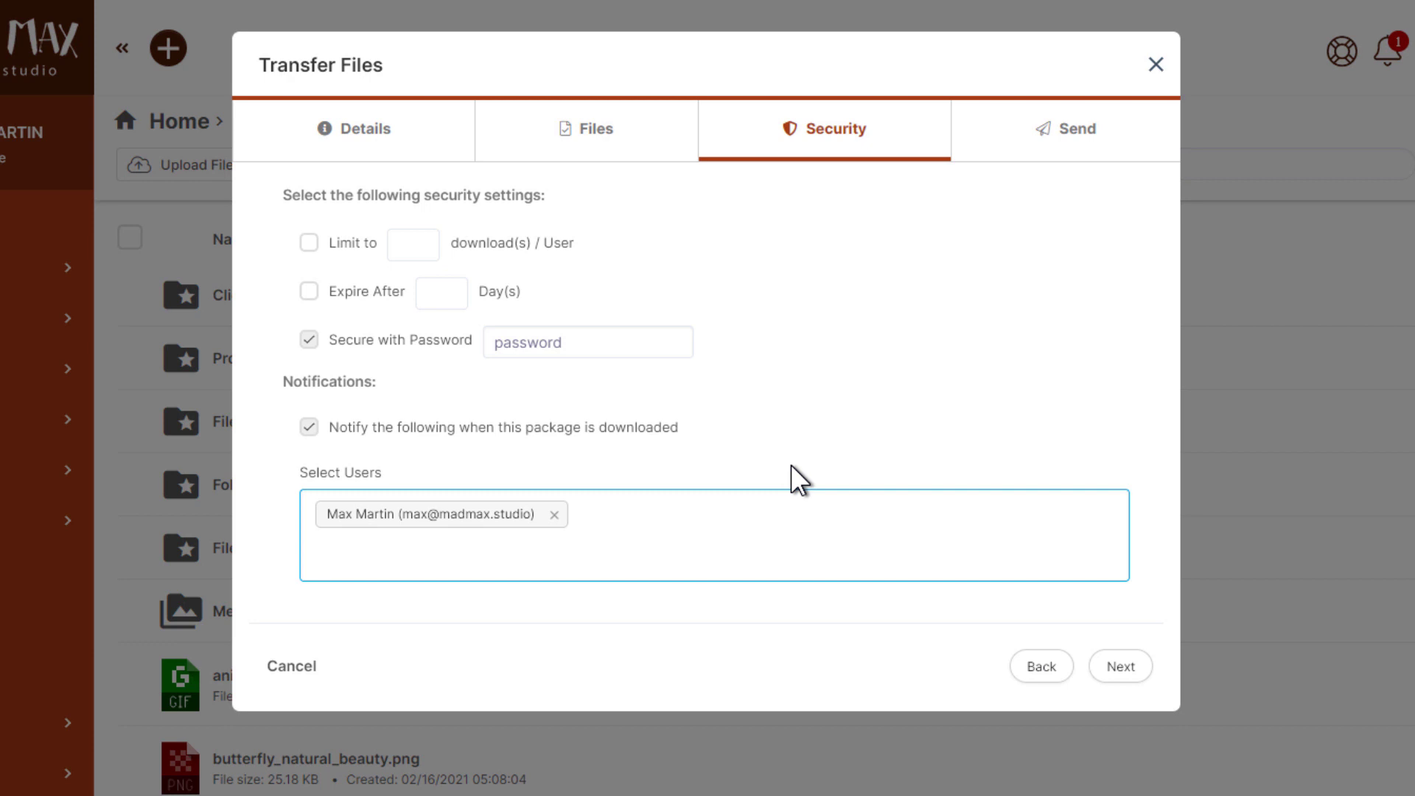
Send the 'Vector files for Runaway' package using the default message template
left_click(1111, 667)
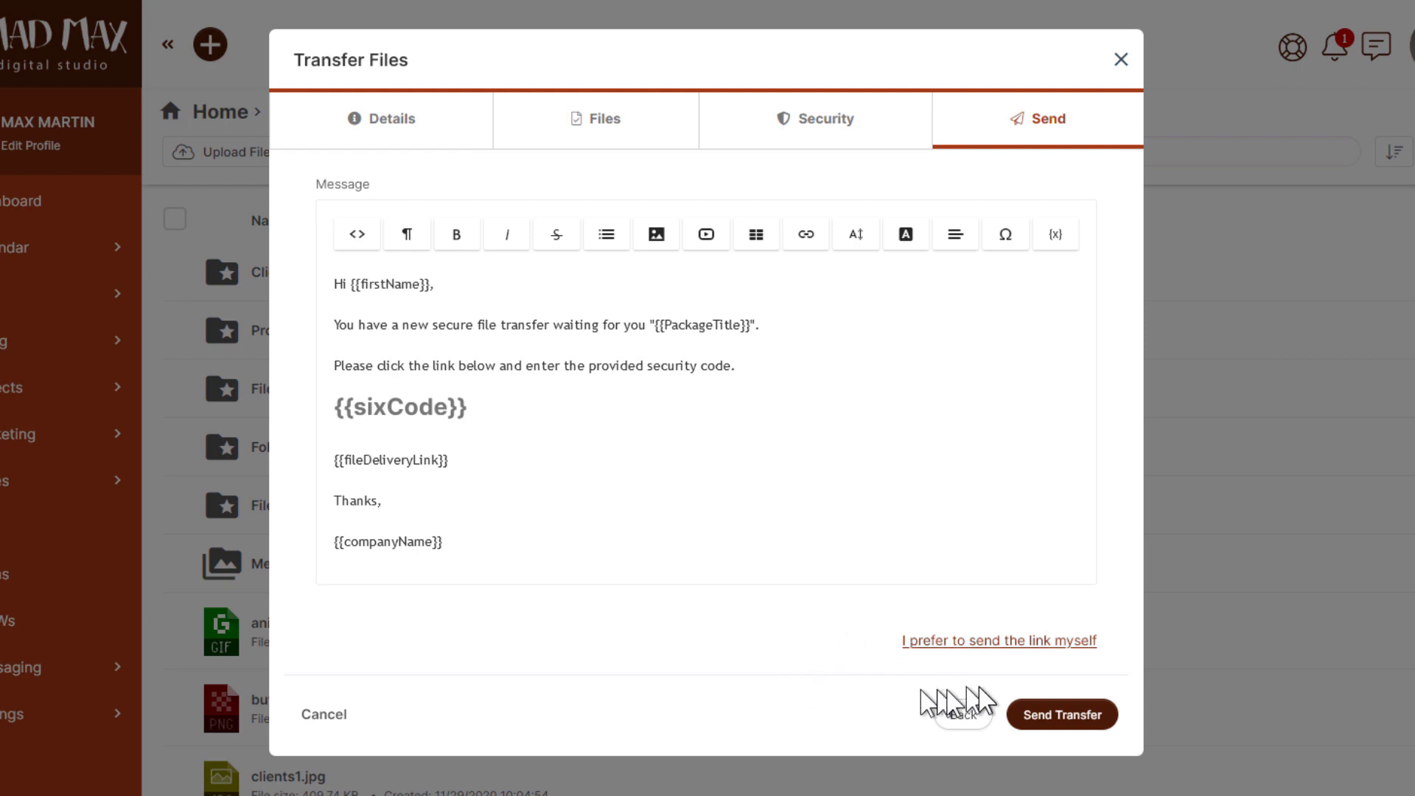
left_click(1056, 719)
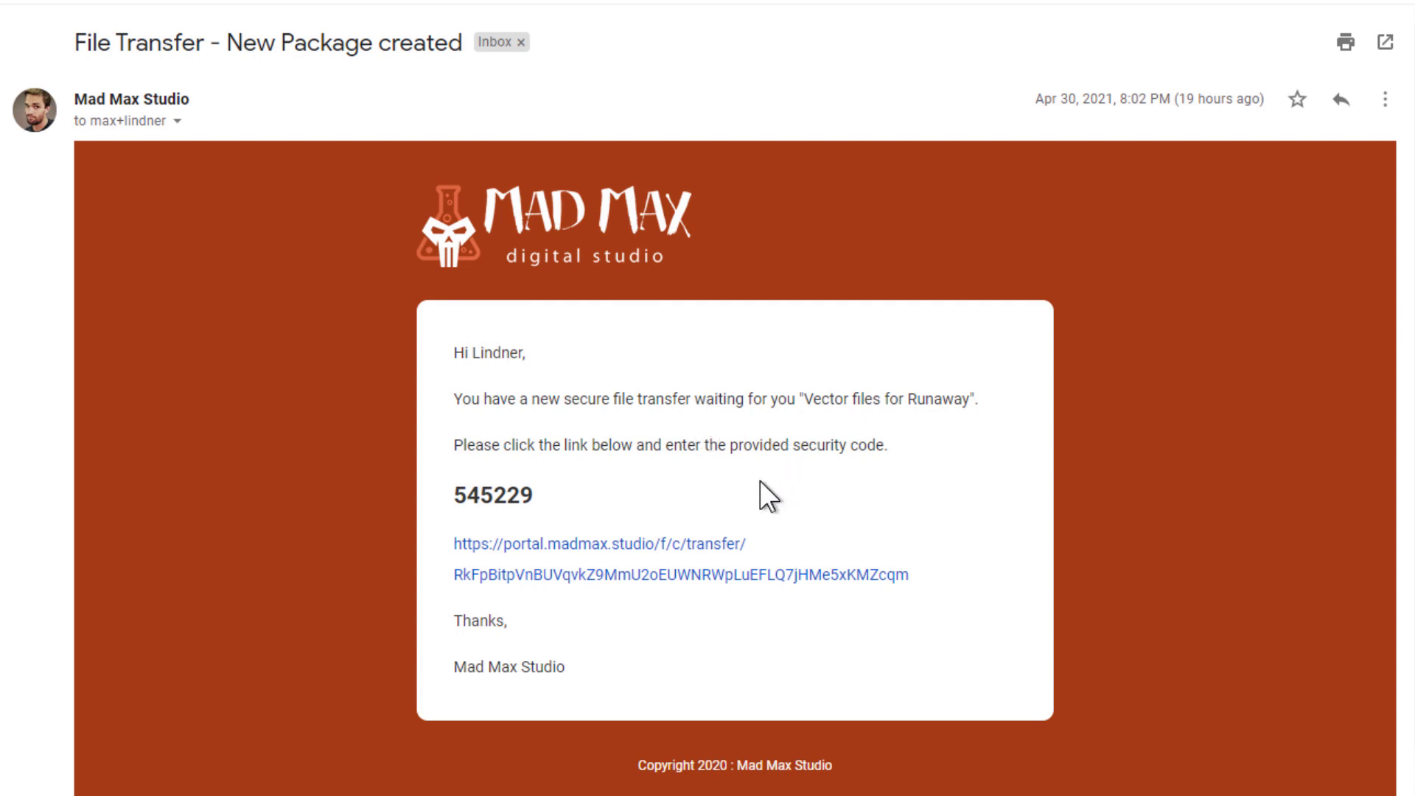
Select the six-digit security code in the 'File Transfer - New Package created' e-mail
double_click(517, 492)
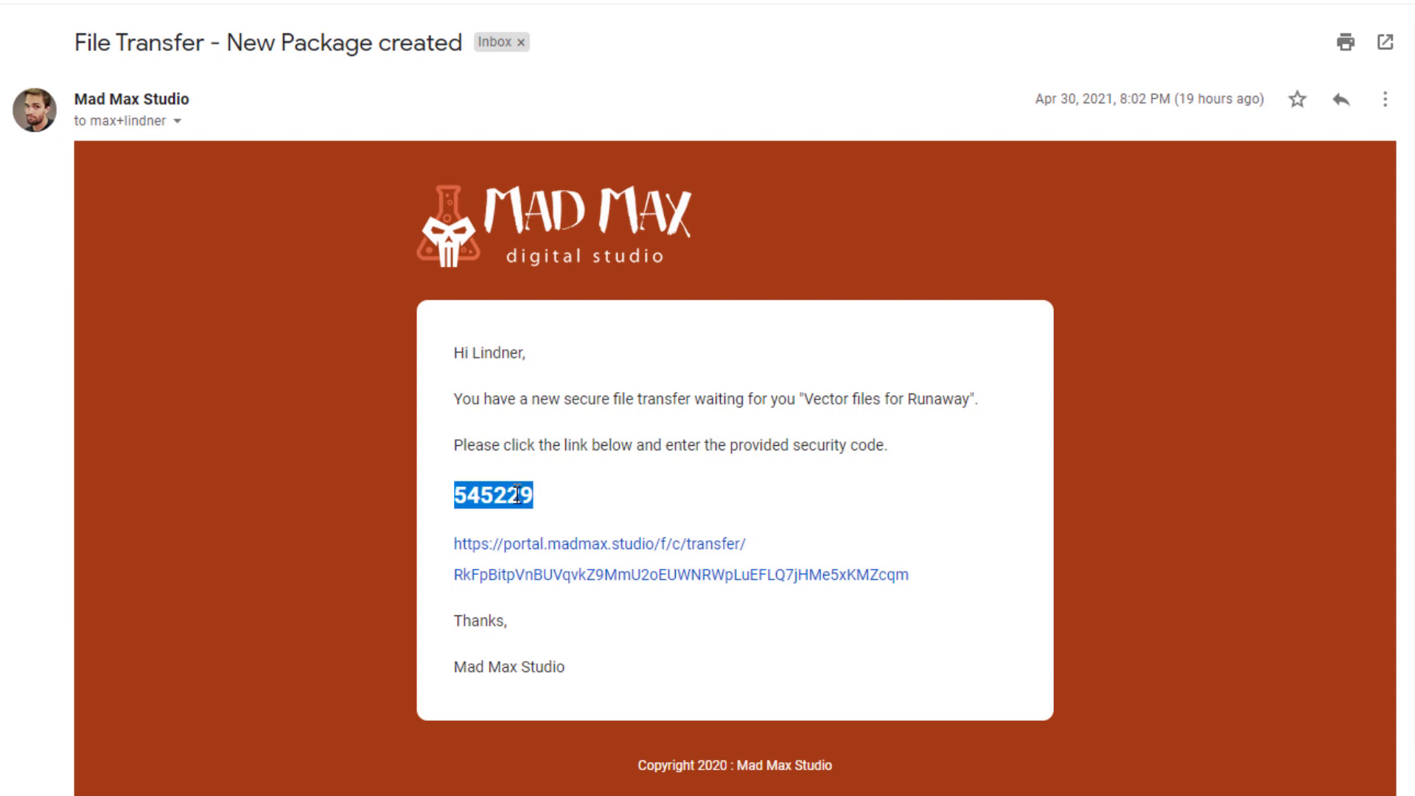
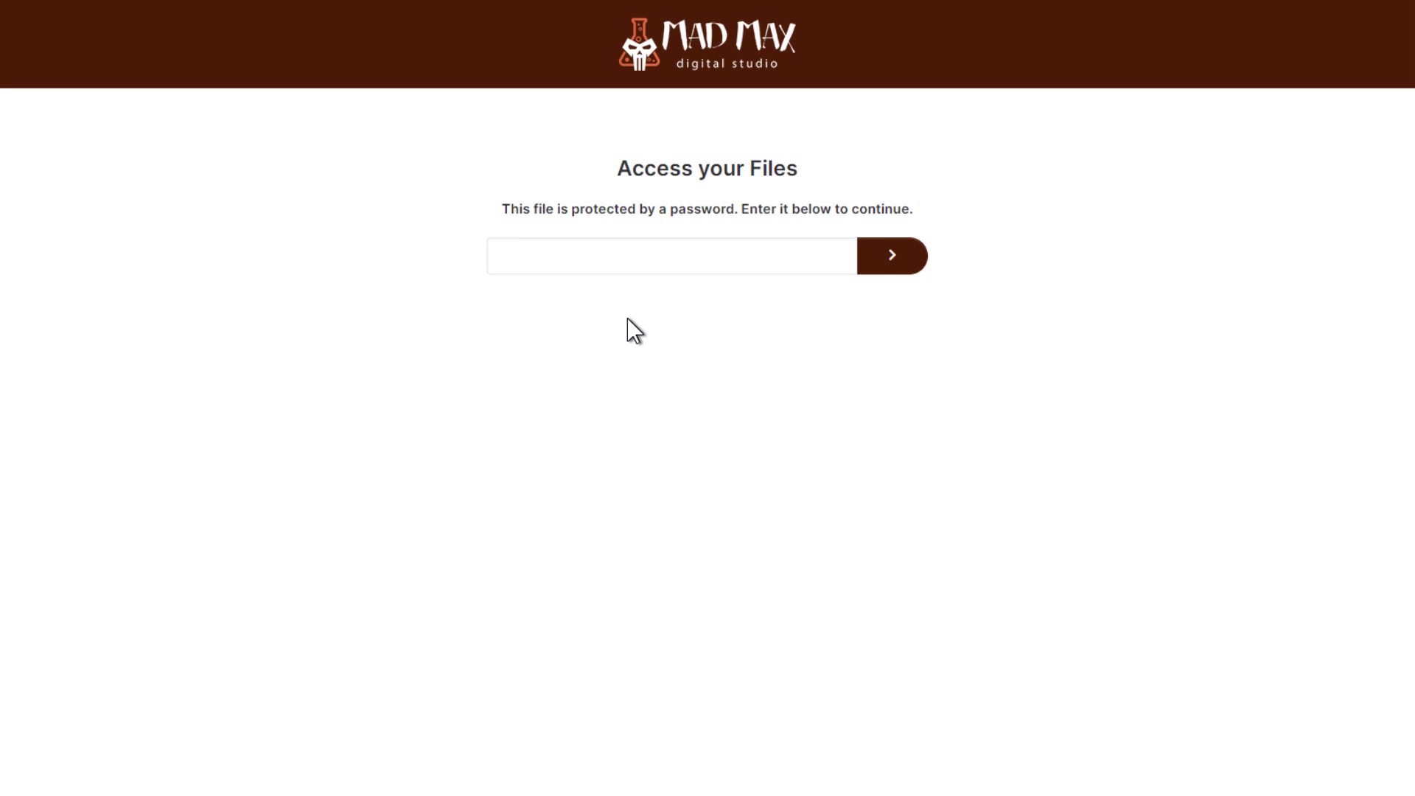
Enter the package password on the Access your Files page
left_click(546, 259)
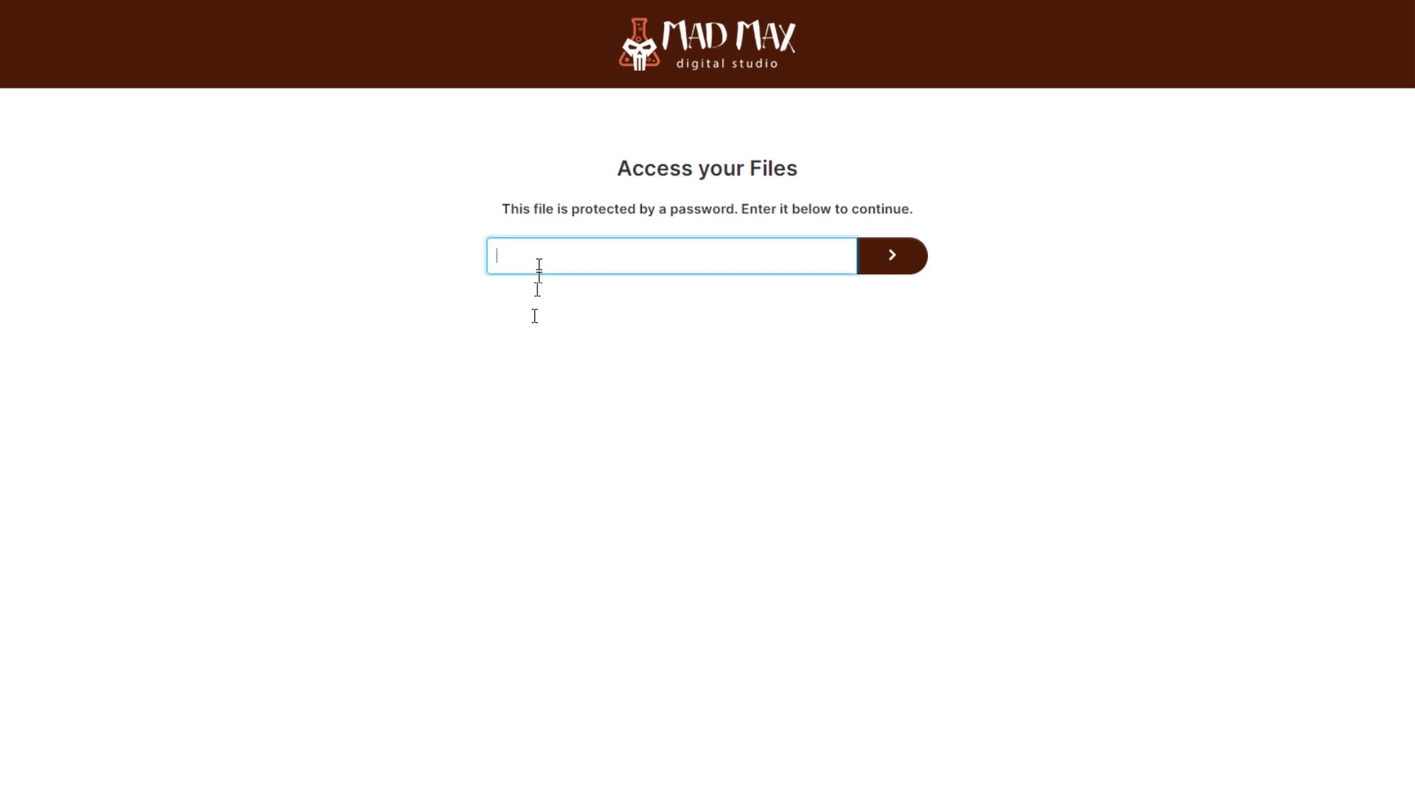
type("********")
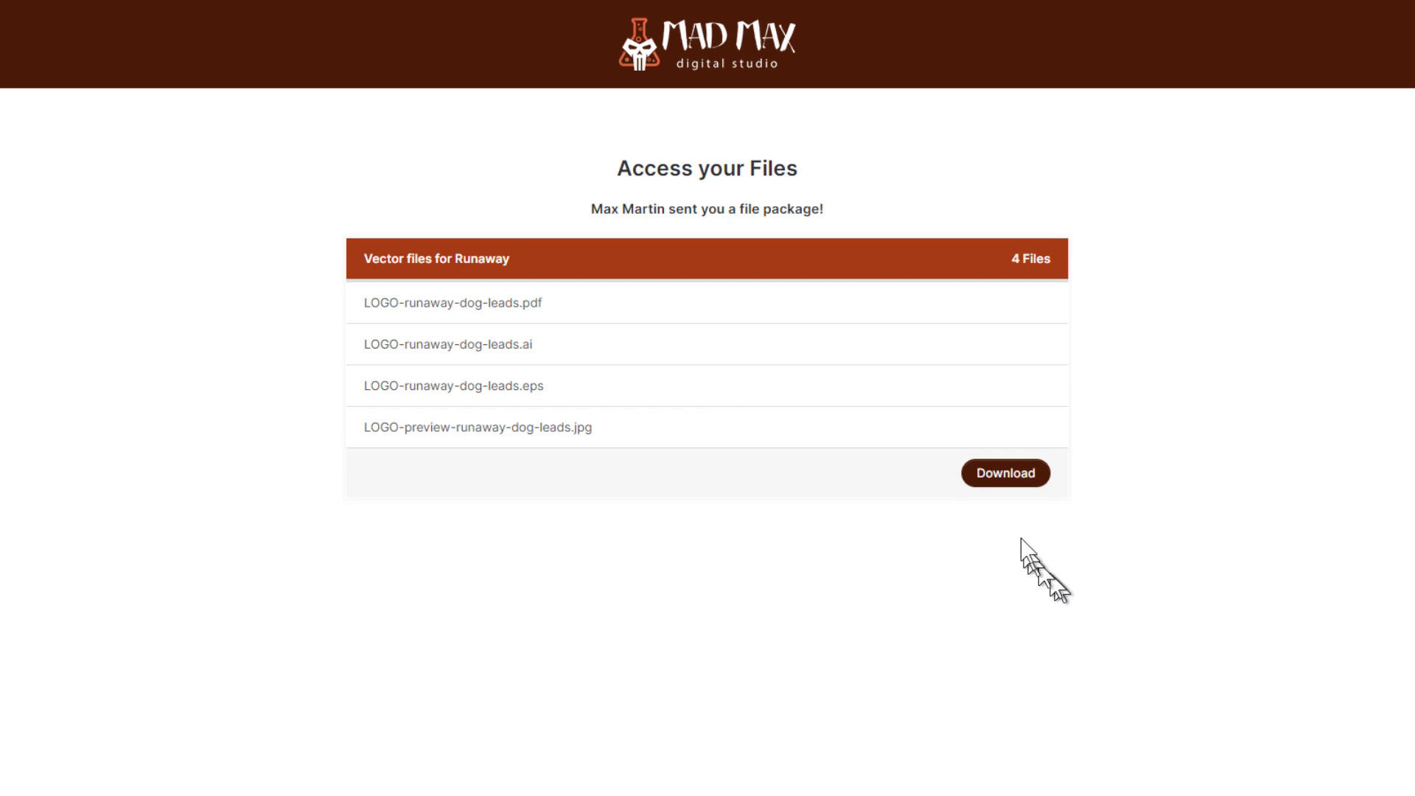
Download the 'Vector files for Runaway' package twice, saving the archive in Firefox each time
left_click(1004, 486)
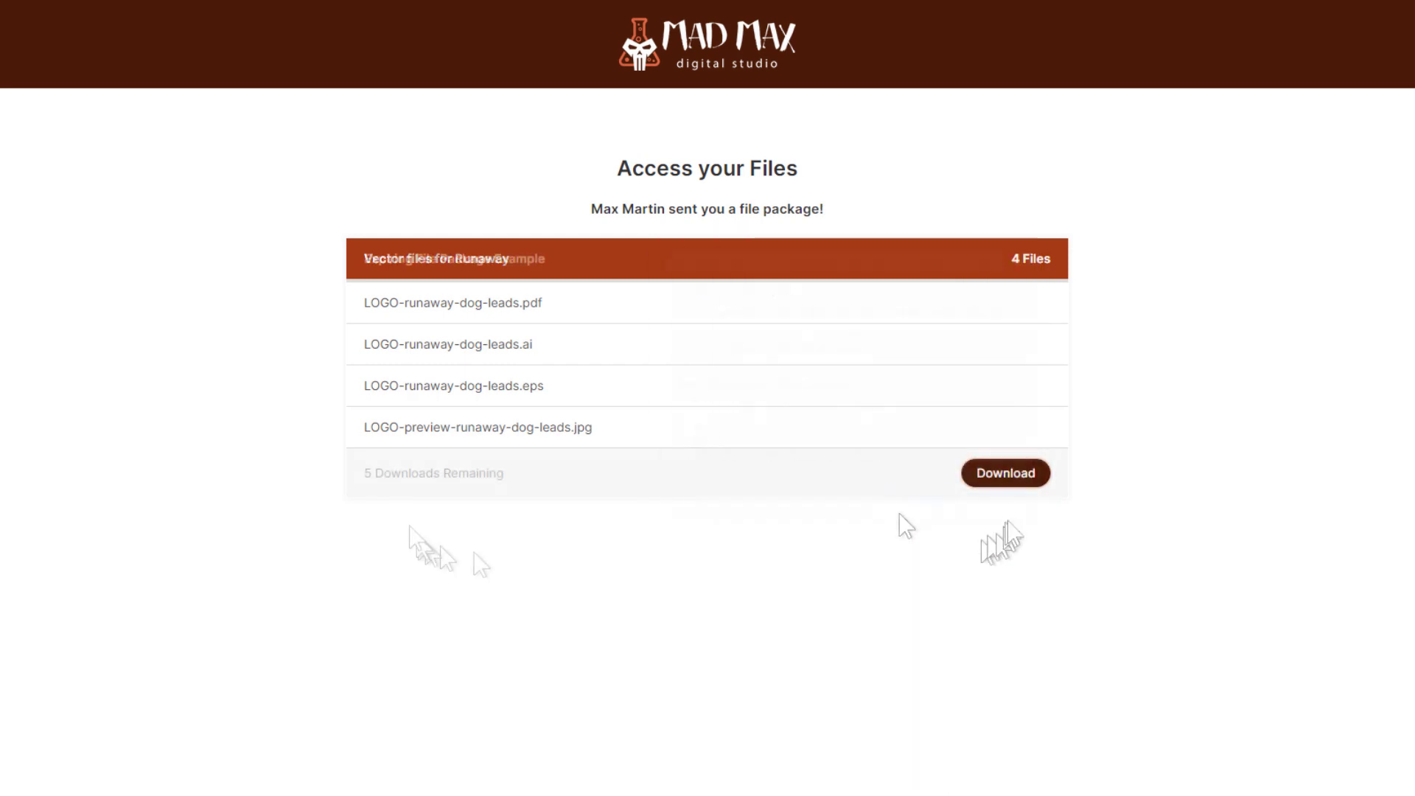
left_click(972, 473)
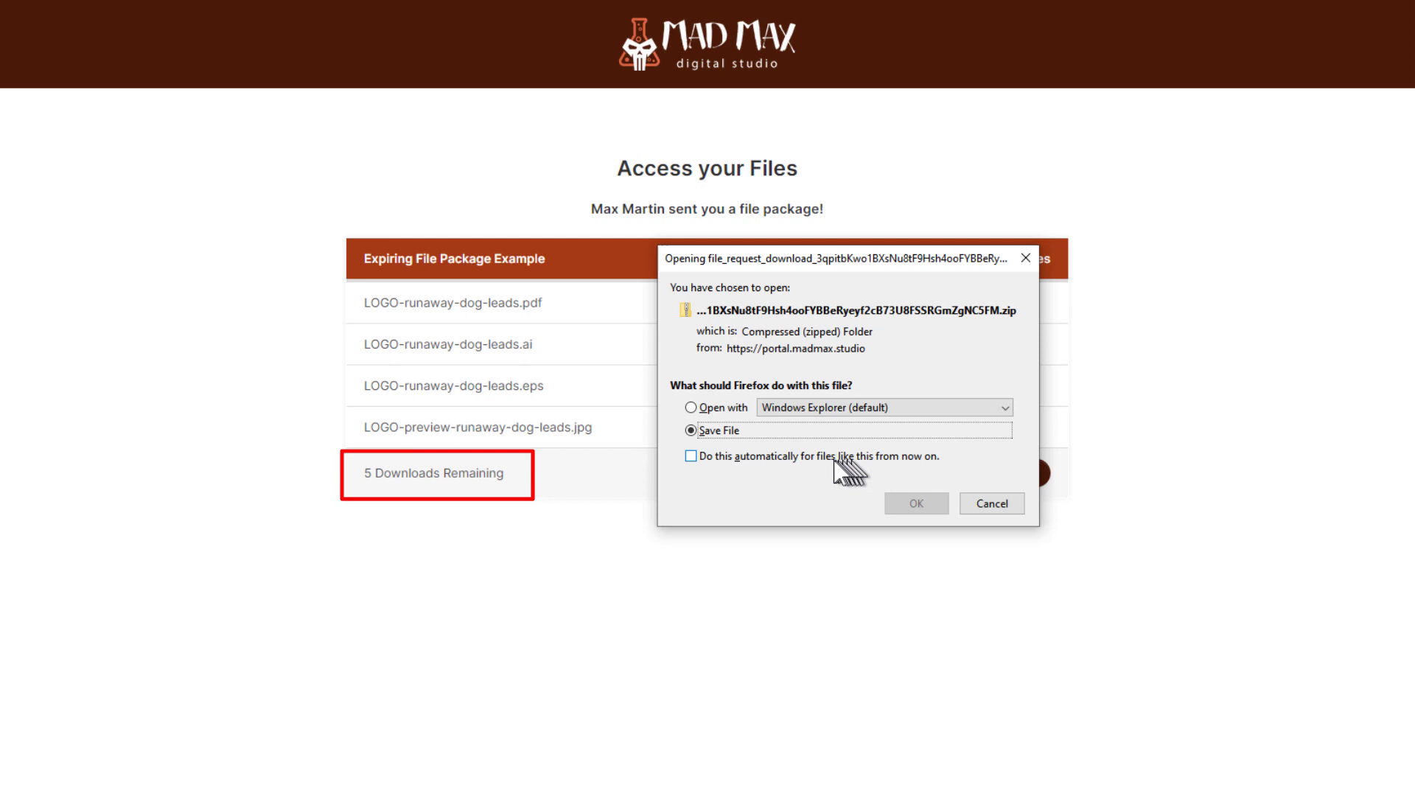
left_click(898, 510)
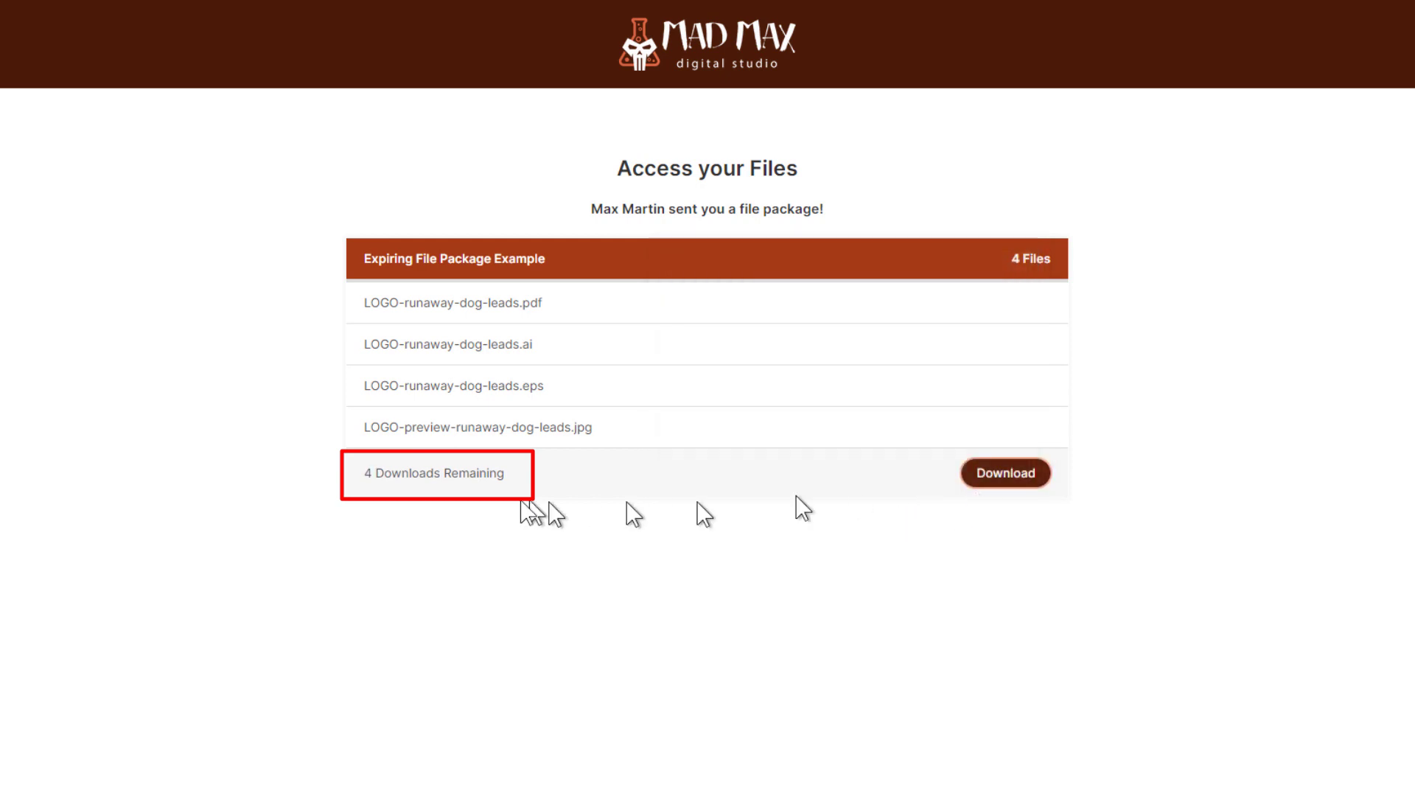
left_click(999, 477)
left_click(919, 498)
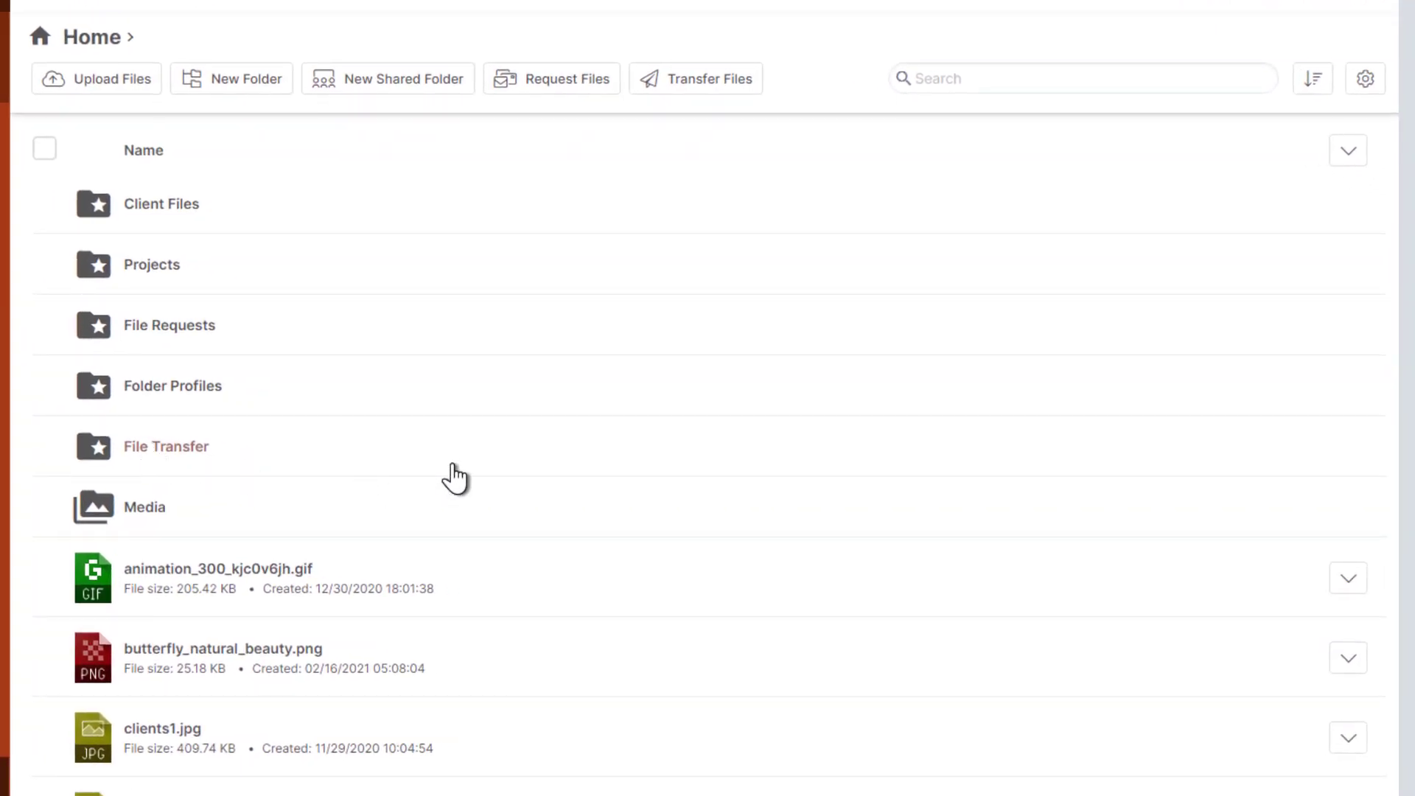
Open the File Transfer folder to view 'Vector files for Runaway' at 2 views and 4 downloads
left_click(453, 465)
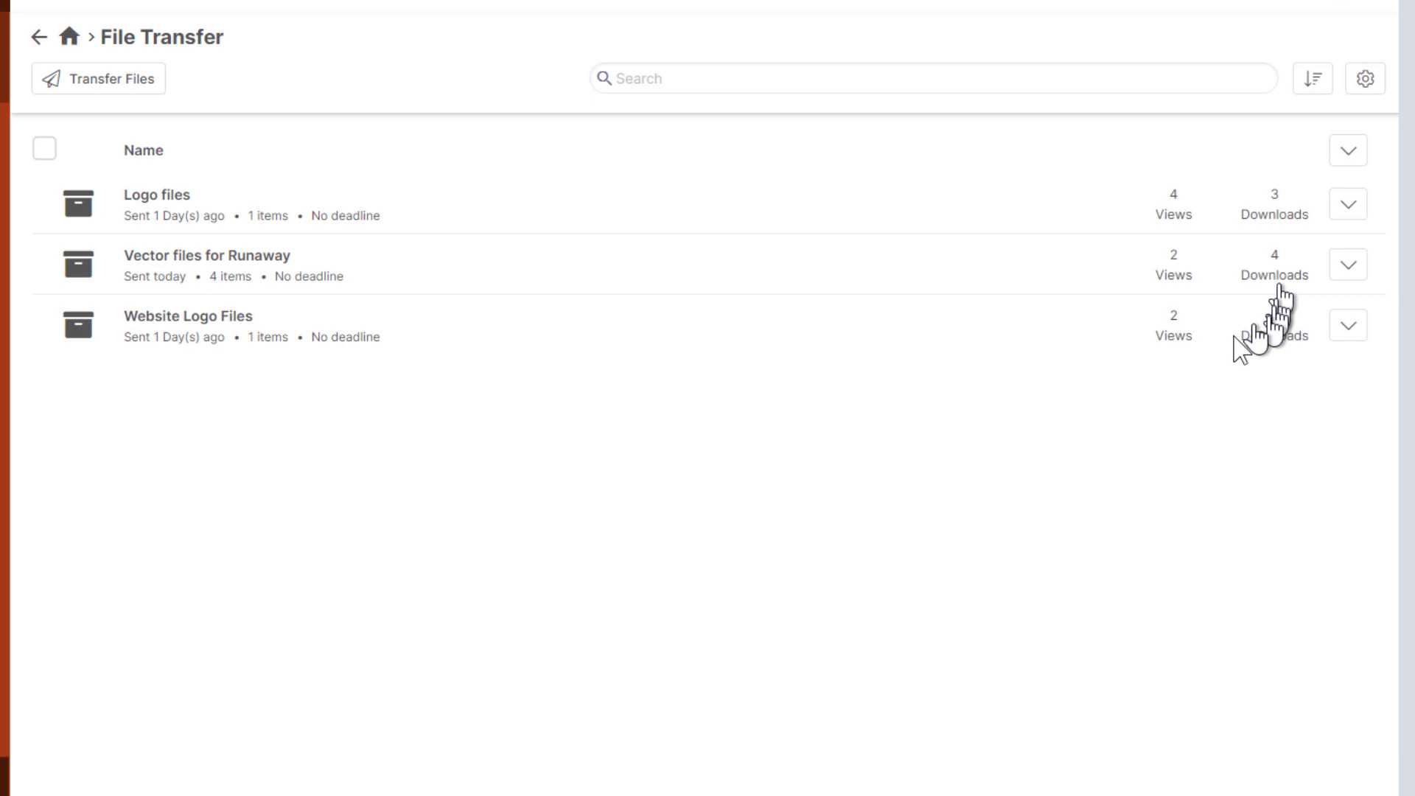
Open the 'Vector files for Runaway' transfer, briefly toggling the JPG preview's download option
left_click(1347, 267)
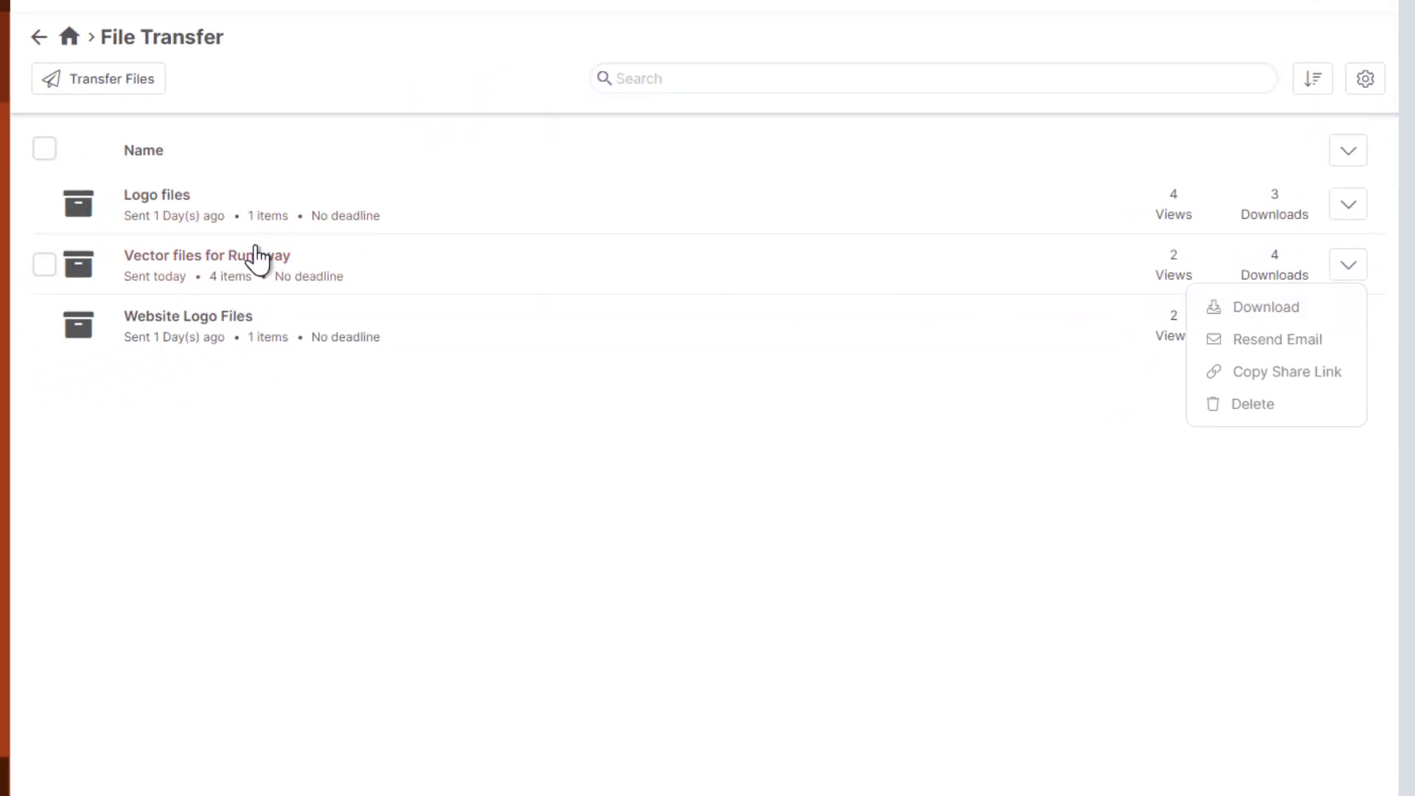
left_click(259, 253)
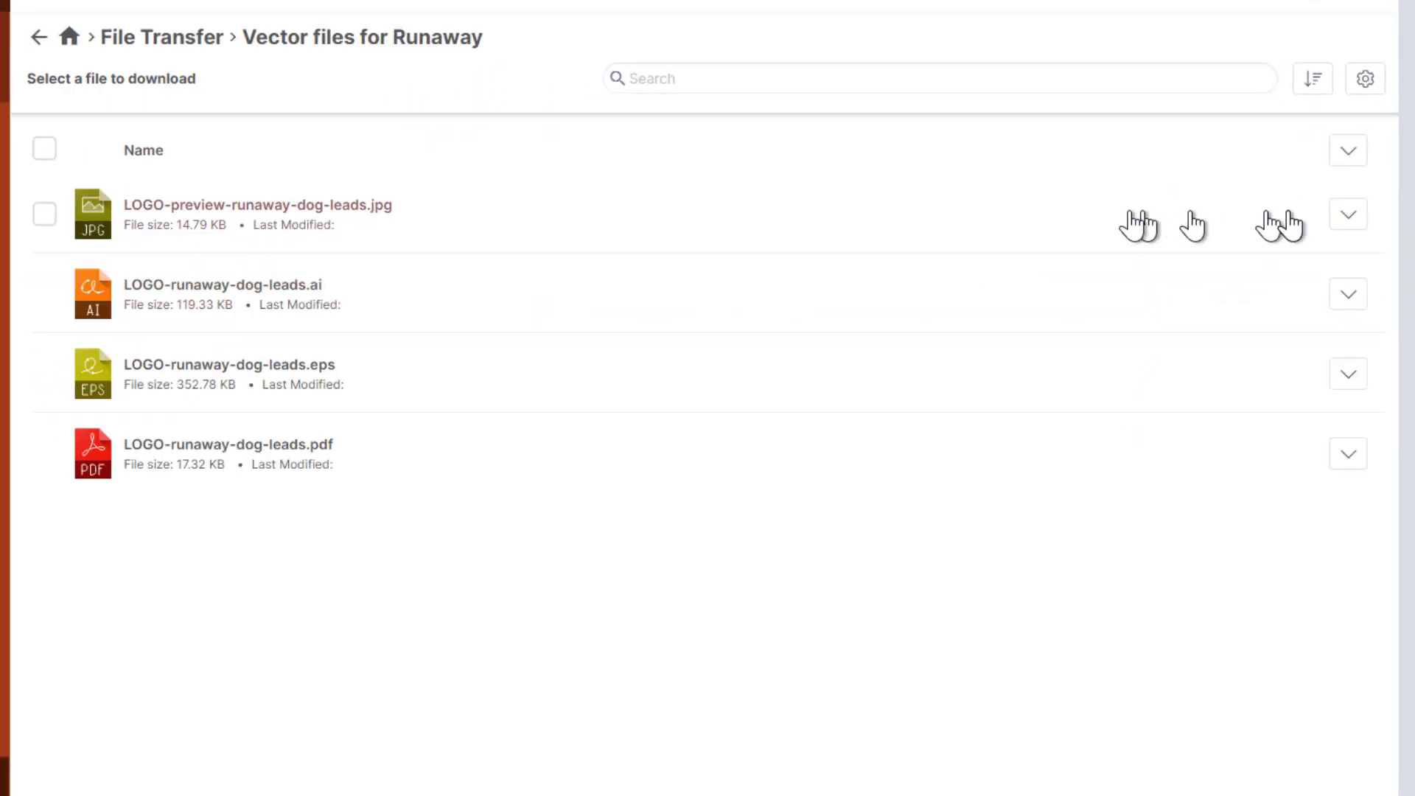
left_click(1356, 220)
left_click(1357, 219)
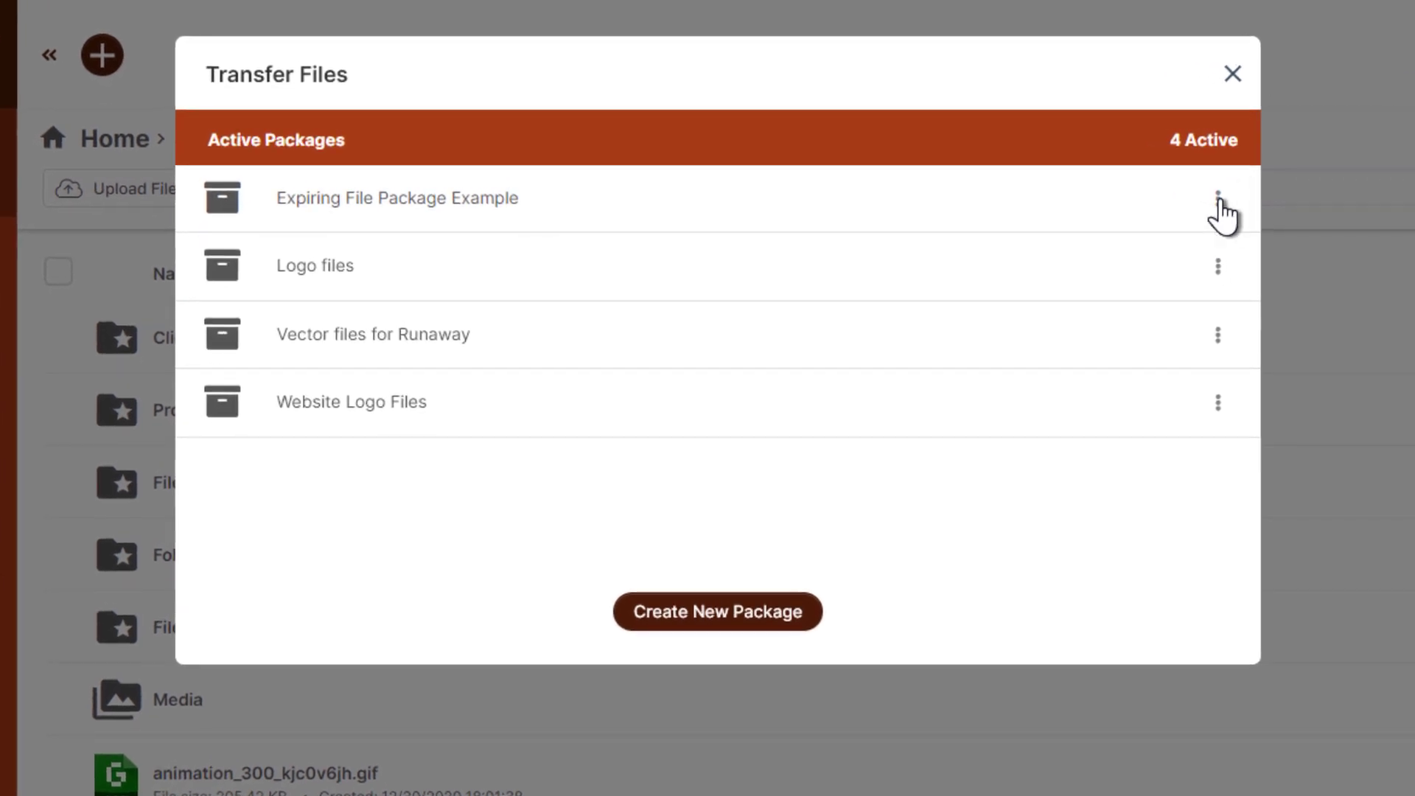
left_click(1219, 269)
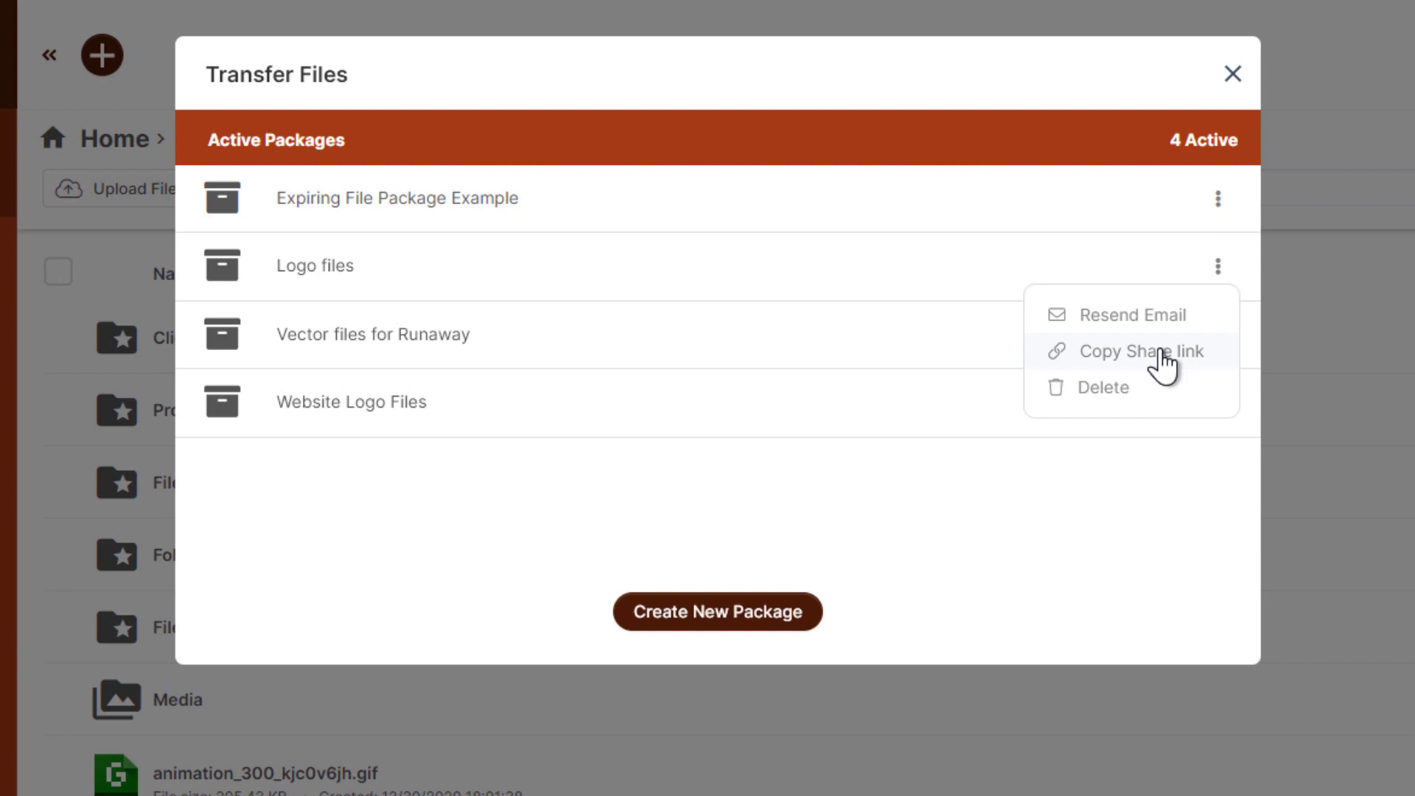
left_click(1020, 524)
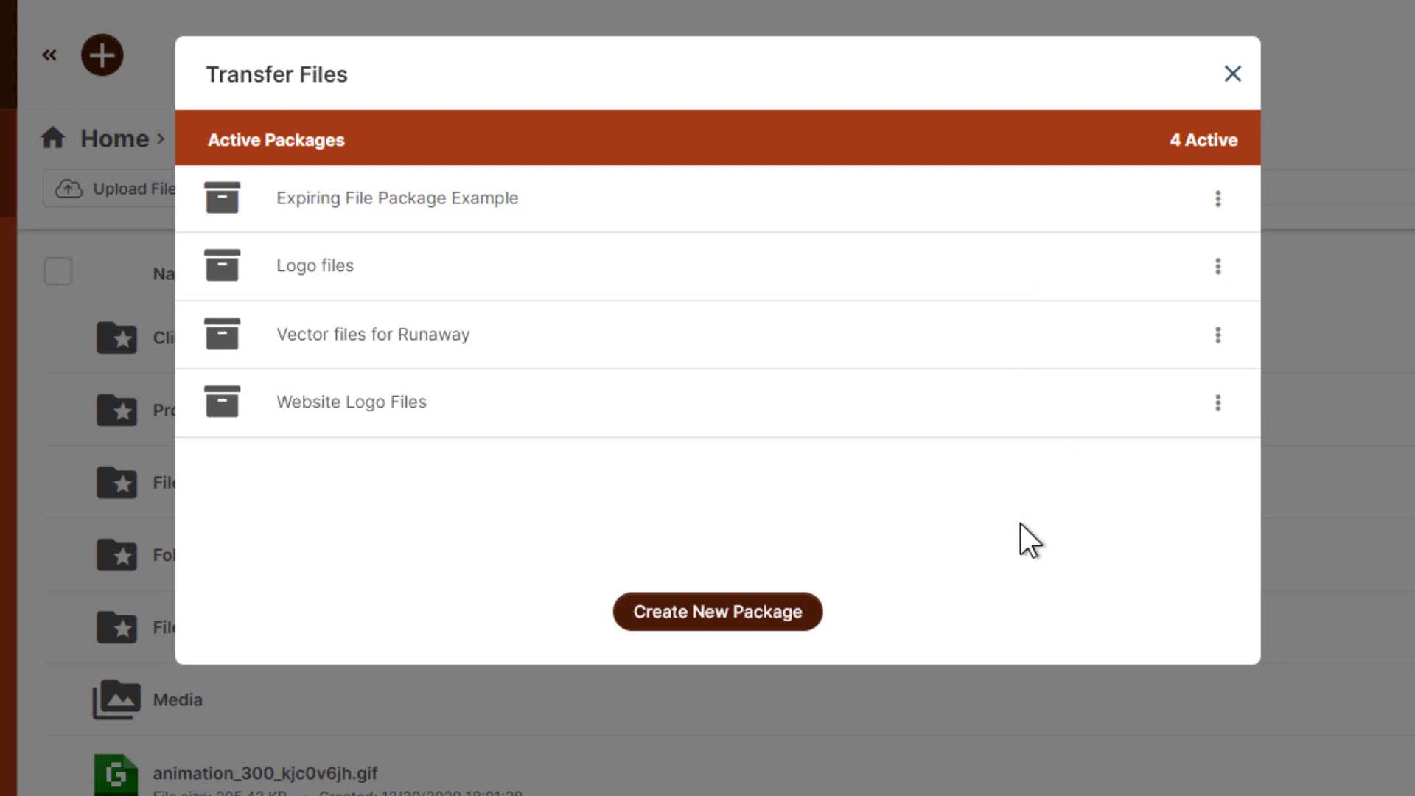